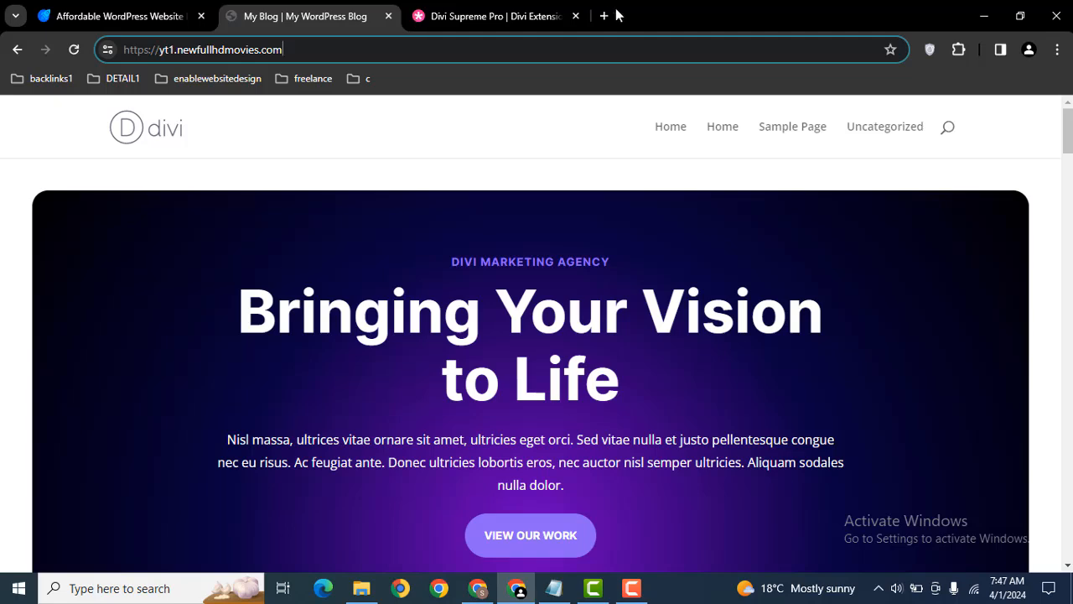
Open the WordPress admin dashboard at yt1.newfullhdmovies.com/wp-admin/ in a new browser tab.
click(604, 16)
text(https://yt1.newfullhdmovies.com/)
key(Down)
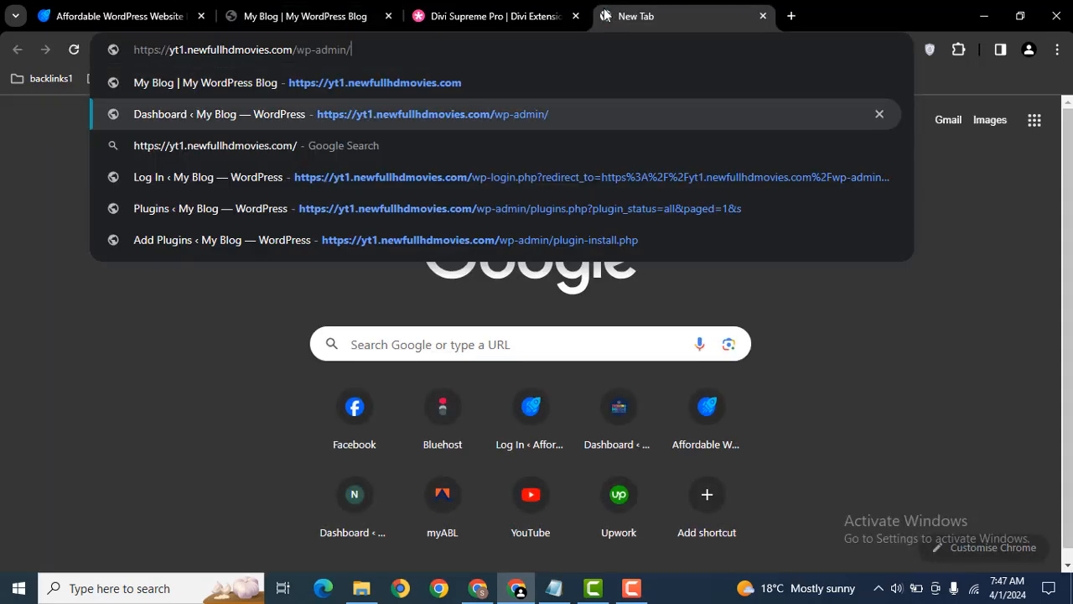
key(Return)
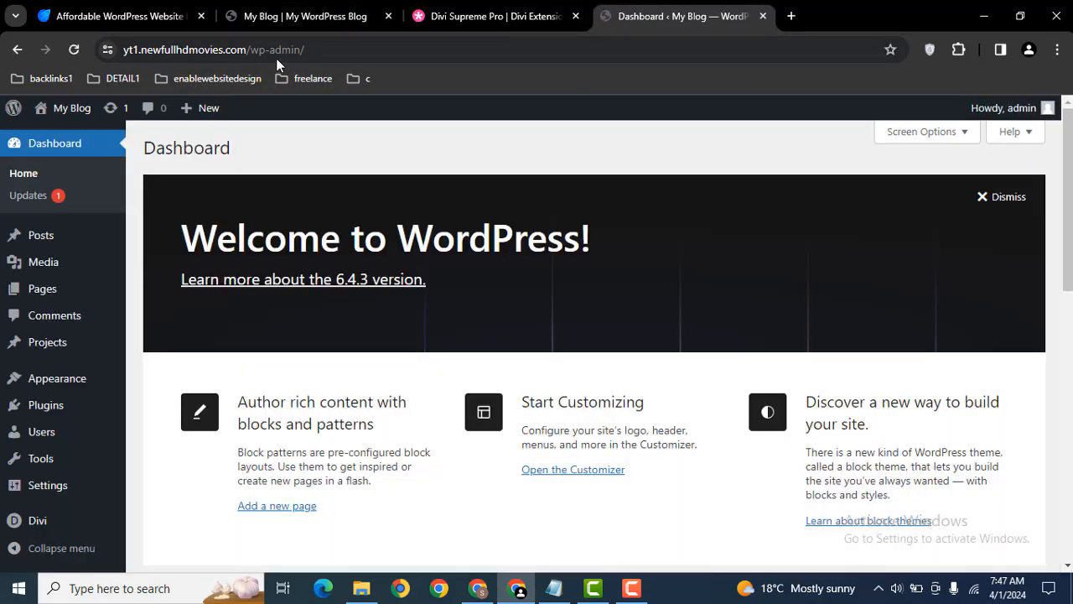
Upload the supreme-modules-pro-for-divi_v4.9.95 archive as a new plugin from a separate tab and start its installation.
mouse_move(80, 408)
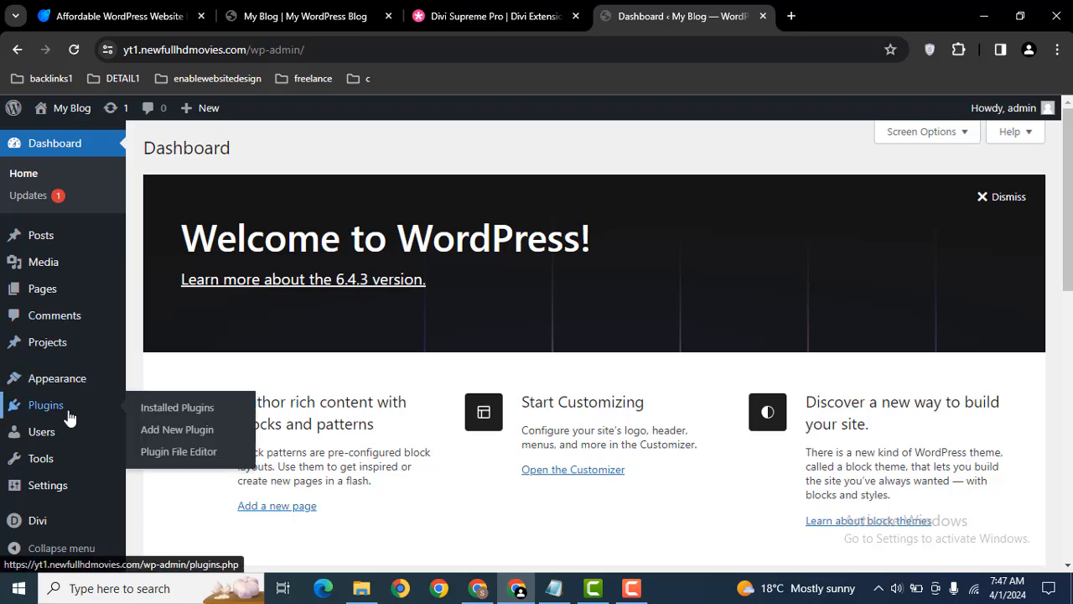
middle_click(178, 432)
click(745, 10)
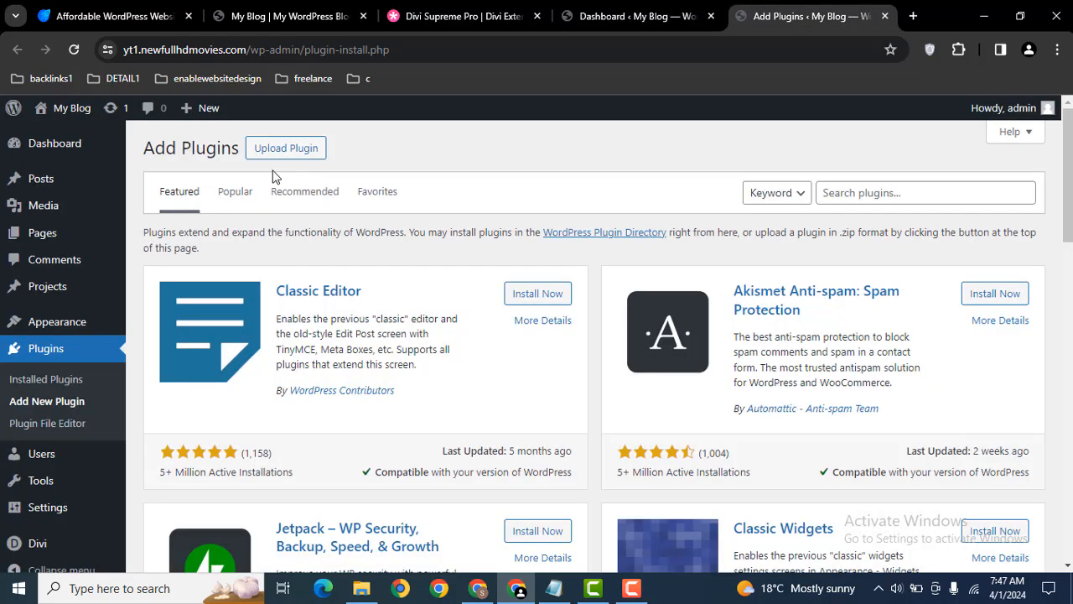
click(270, 156)
click(480, 291)
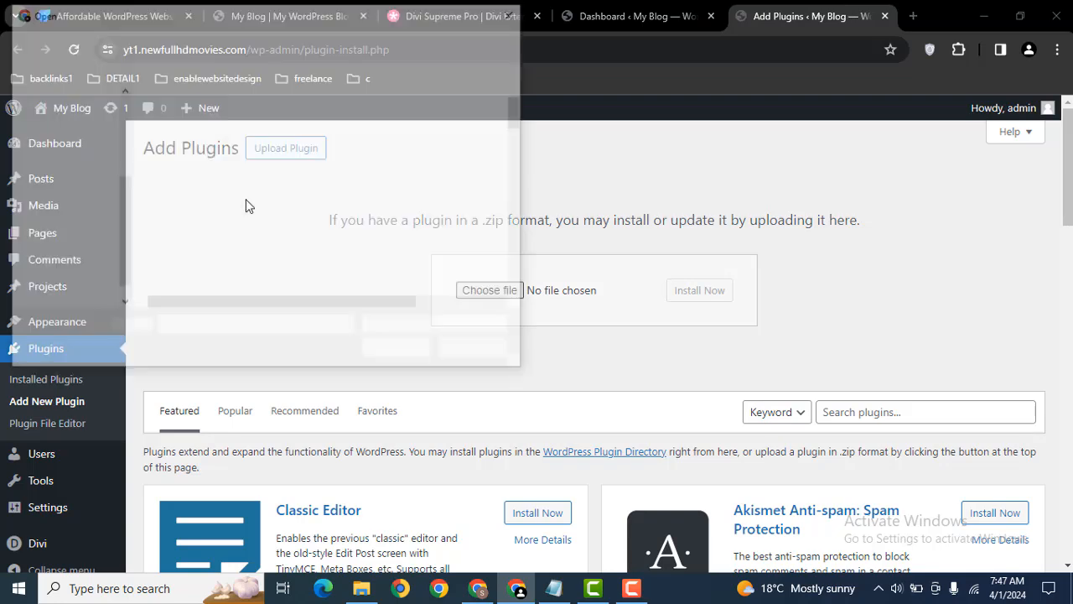
scroll(208, 188, down, 10)
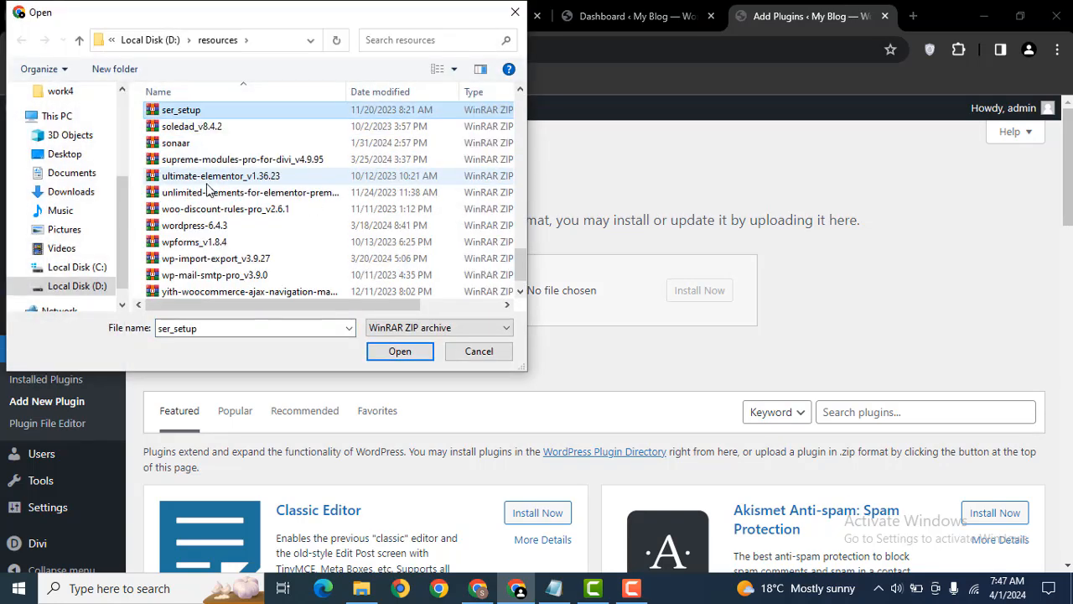
double_click(231, 159)
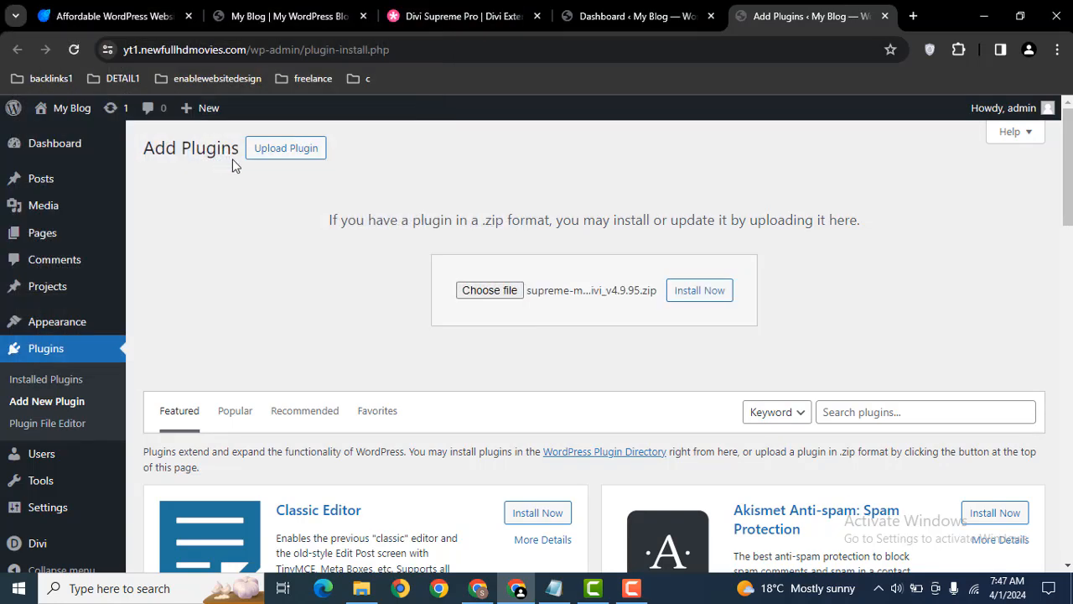
click(697, 293)
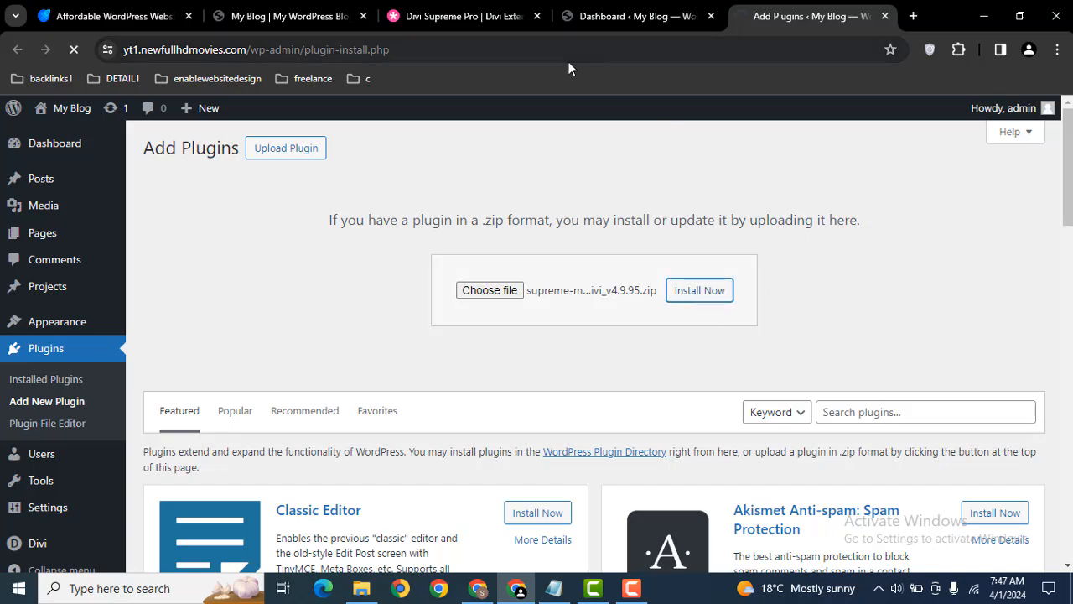
Review the numbered module list on the Divi Supreme Pro marketplace page while the plugin installs.
click(466, 10)
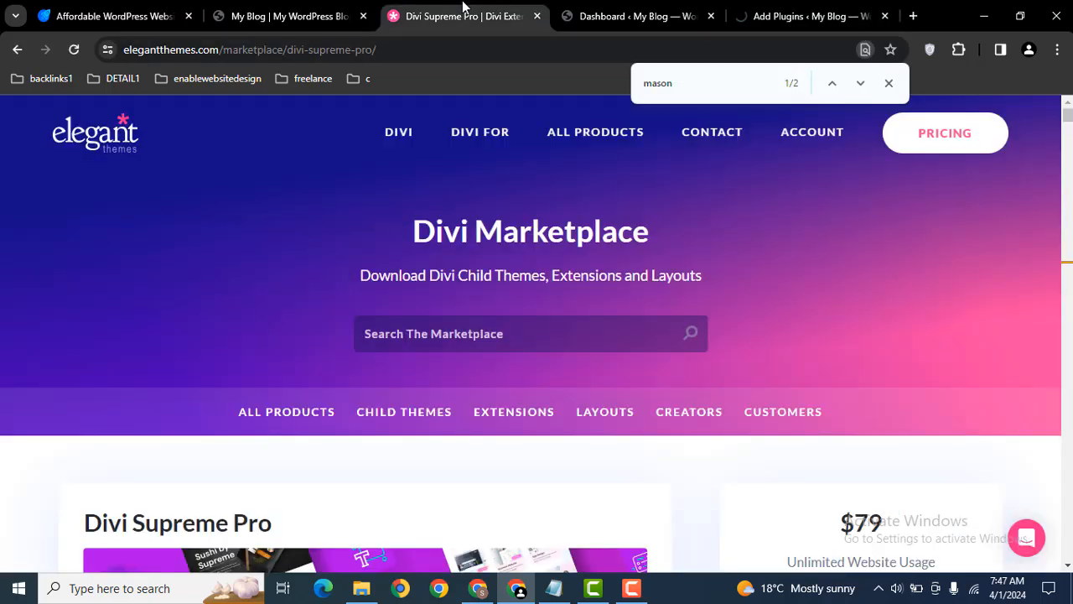
click(889, 83)
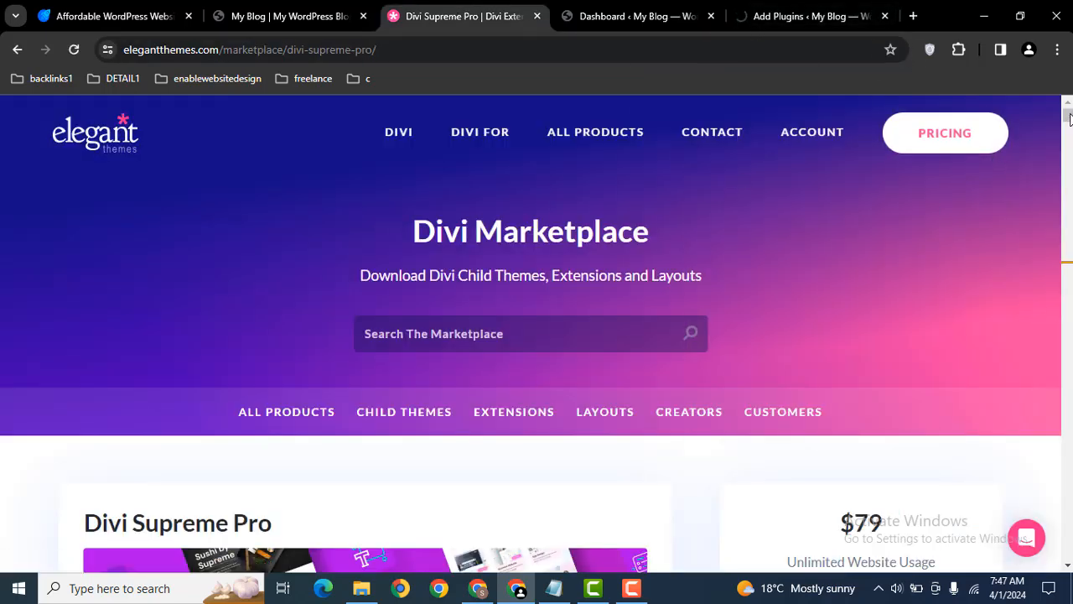
drag(1068, 117, 1069, 215)
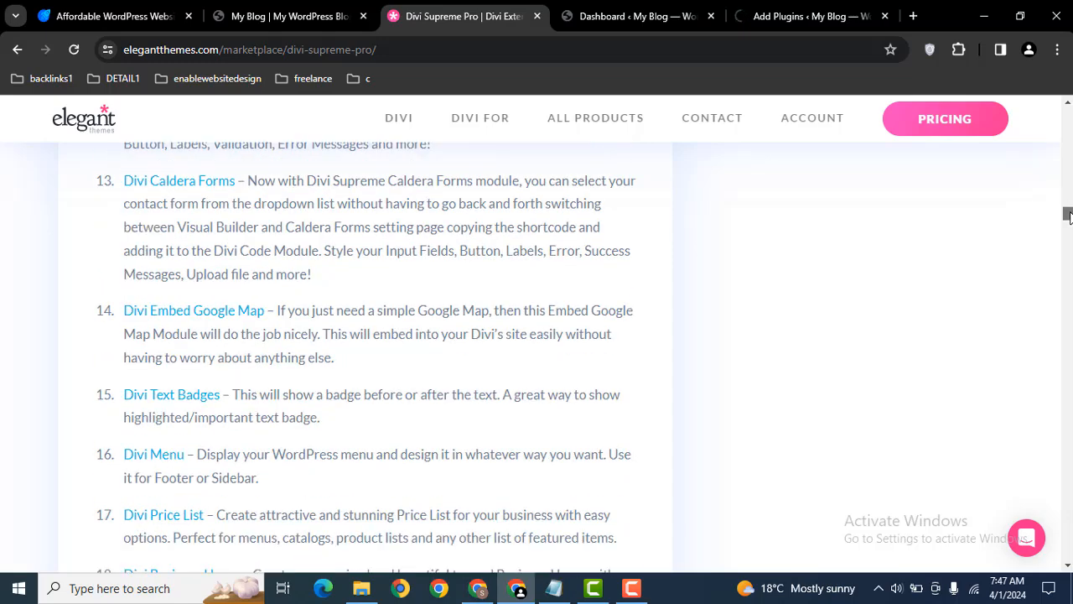
drag(1069, 216, 1069, 243)
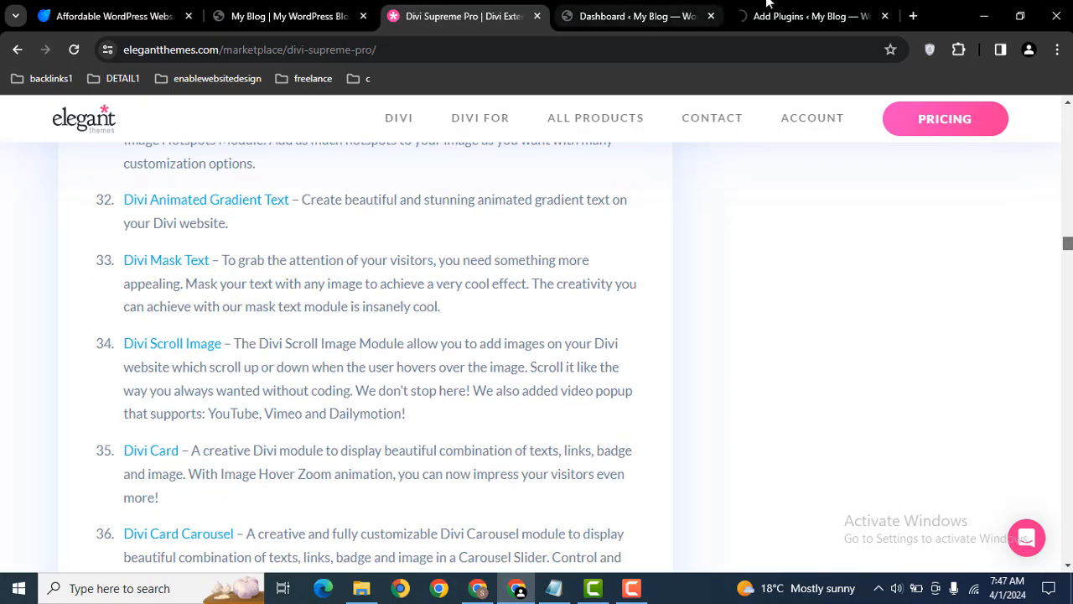
click(792, 9)
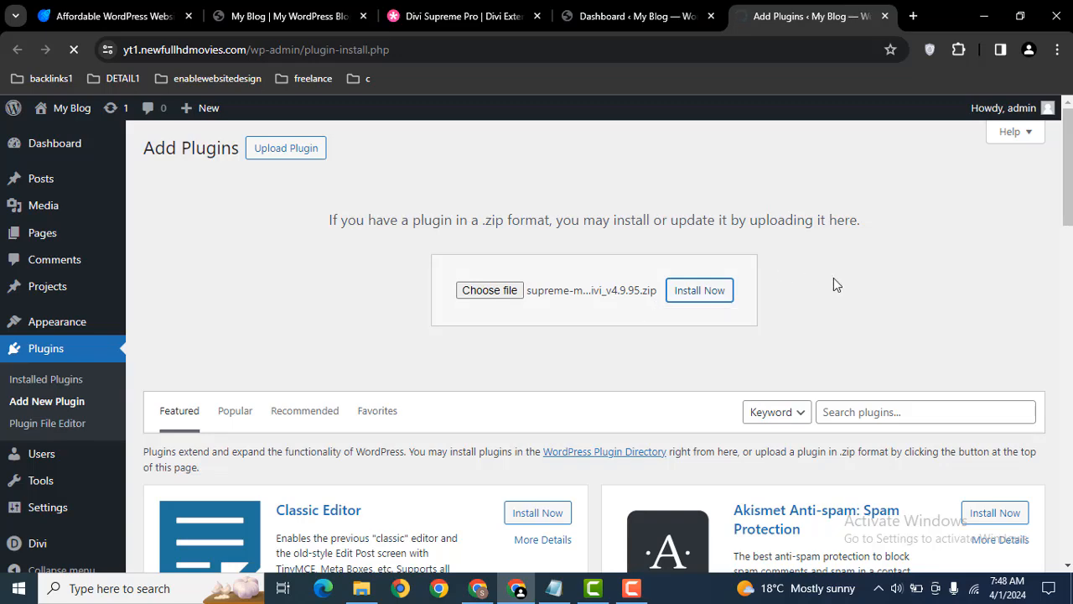
click(487, 8)
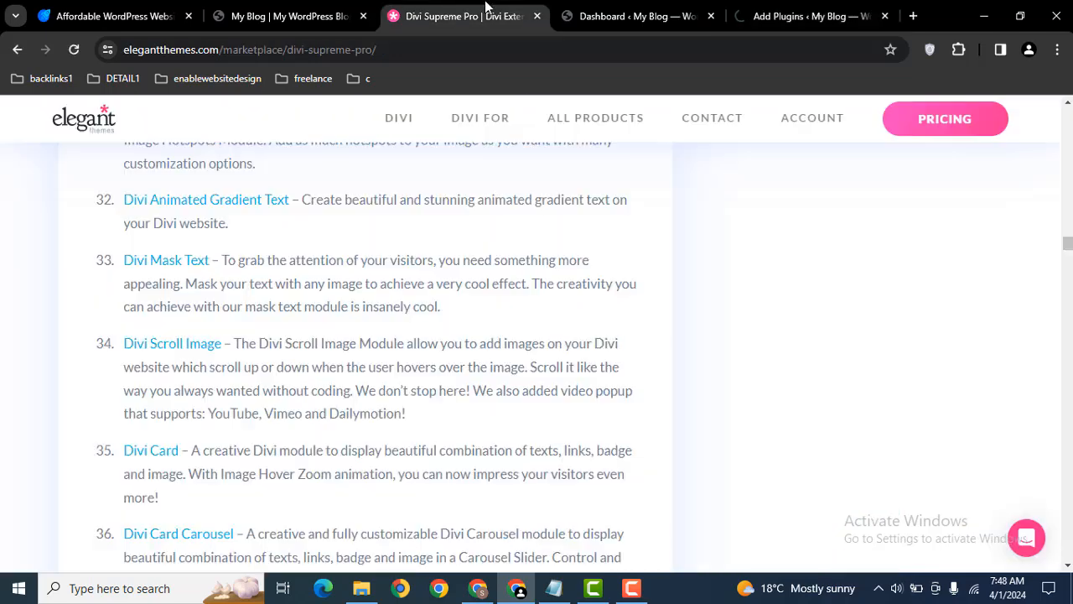
drag(1069, 249, 1068, 280)
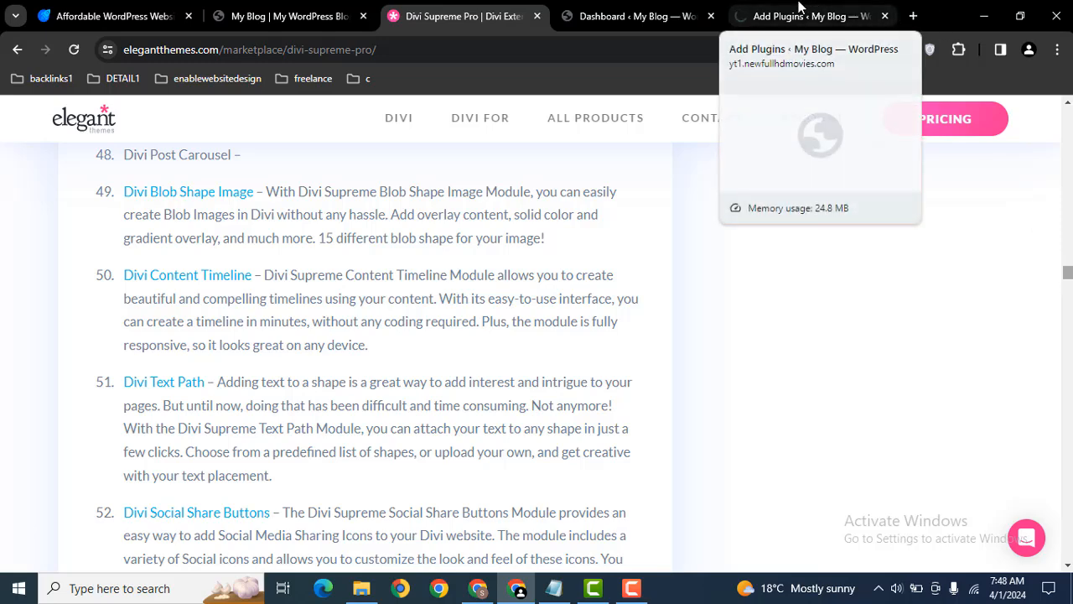
Activate the uploaded Divi Supreme Pro plugin, and install and activate the required Divi Supreme Lite plugin.
click(799, 10)
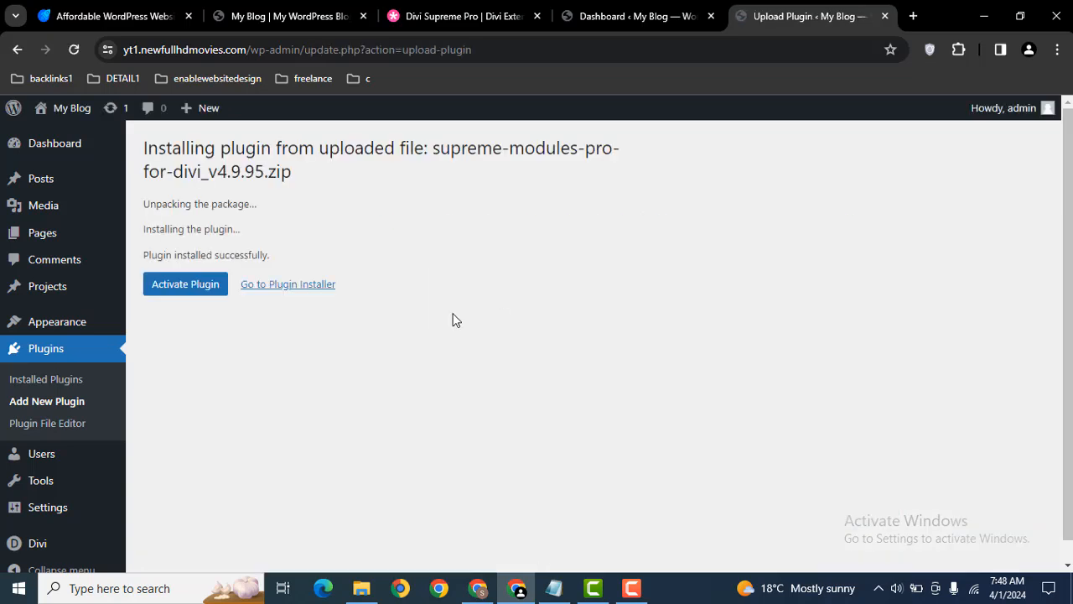
click(206, 287)
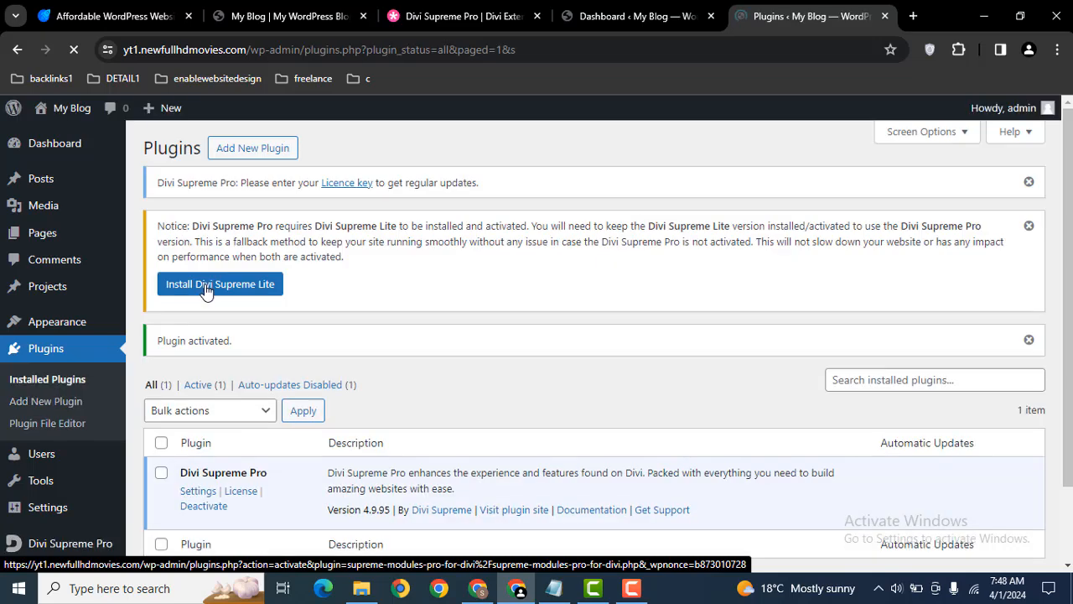
click(206, 288)
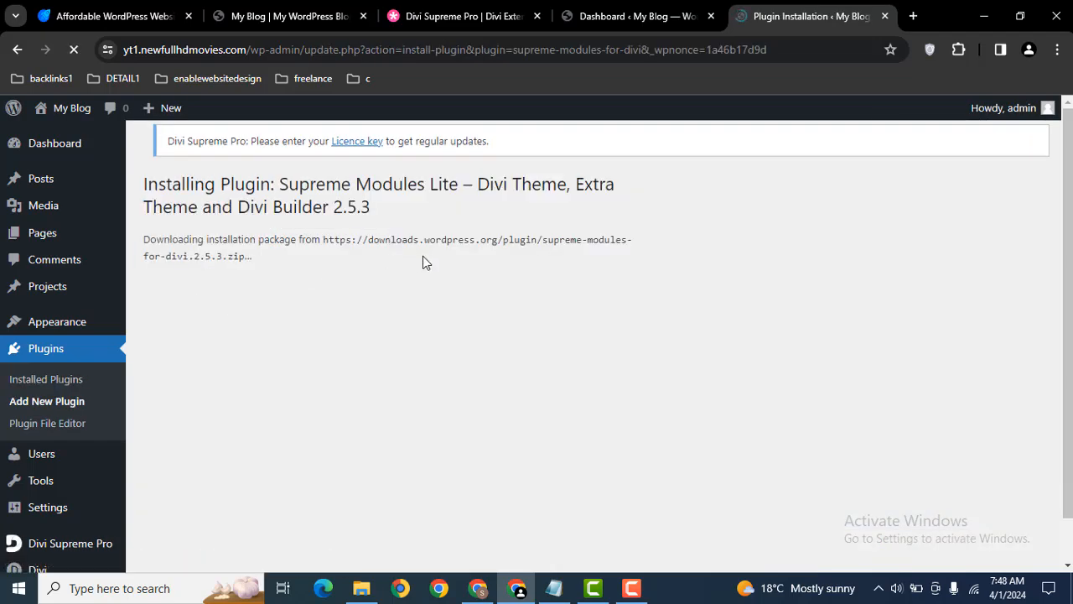
click(187, 367)
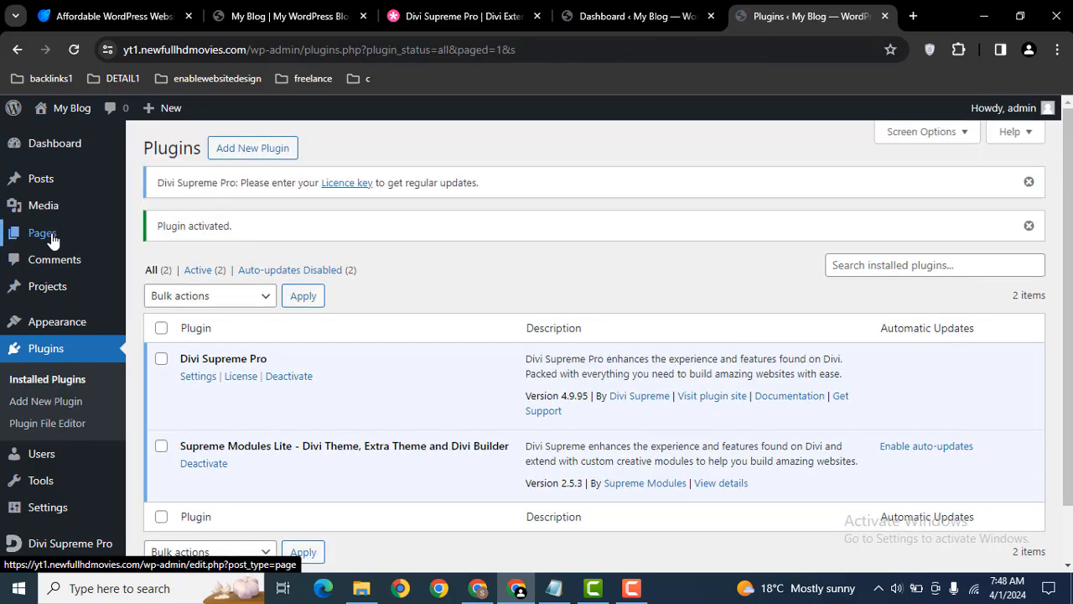
Open the Home page from the pages list in both its live view and the Divi Visual Builder, in separate tabs.
click(52, 240)
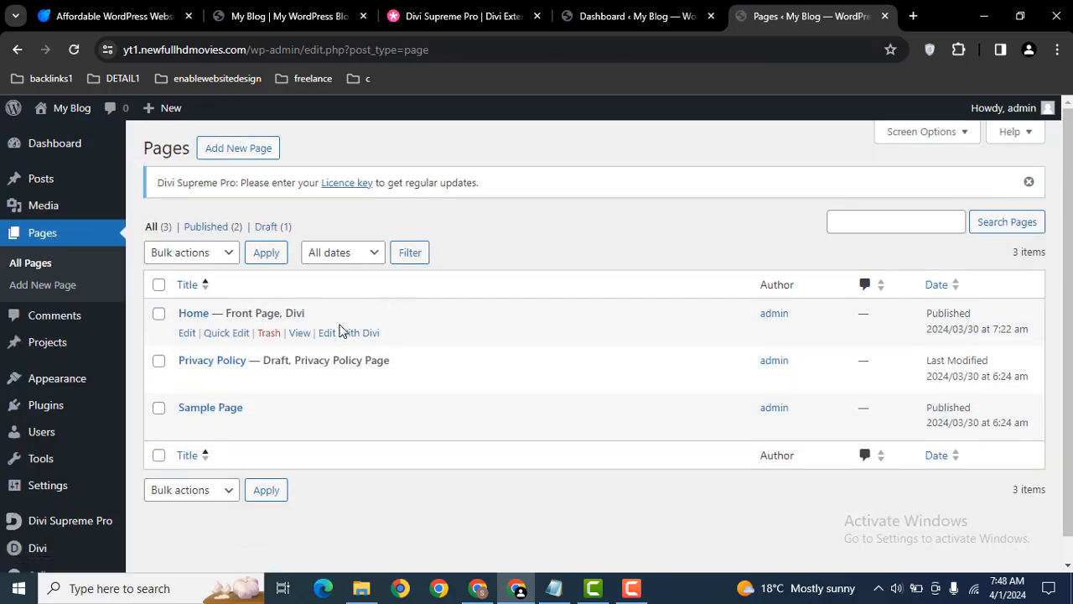
middle_click(342, 334)
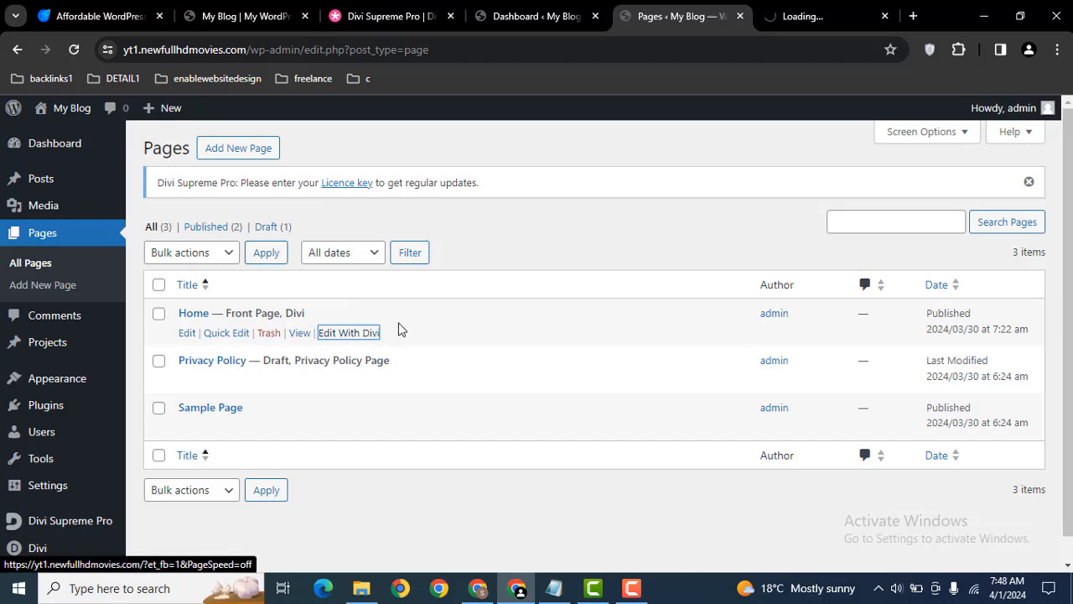
middle_click(299, 334)
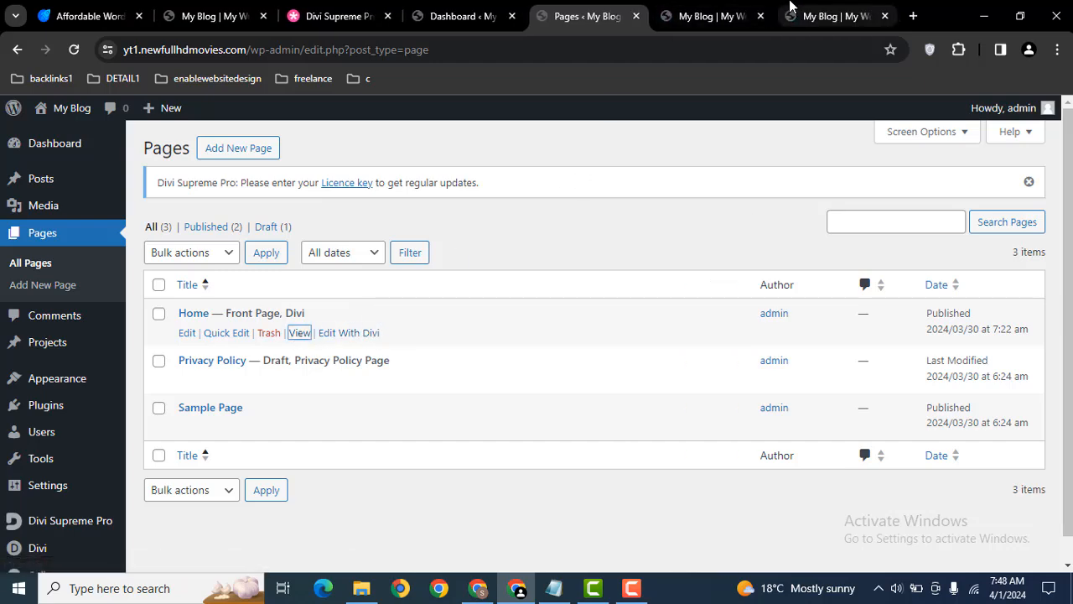
click(790, 8)
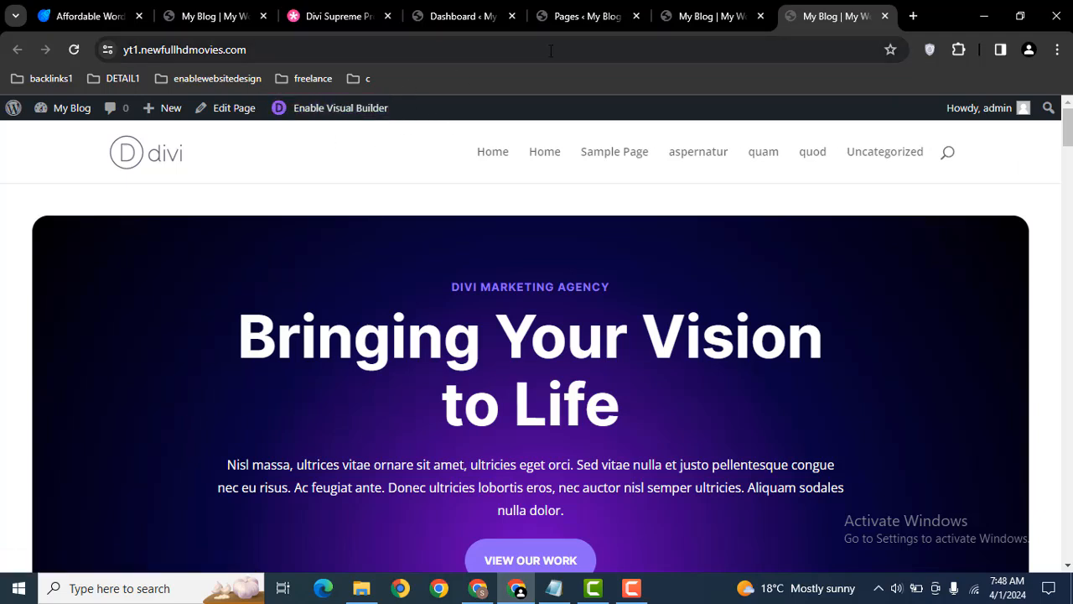
click(695, 10)
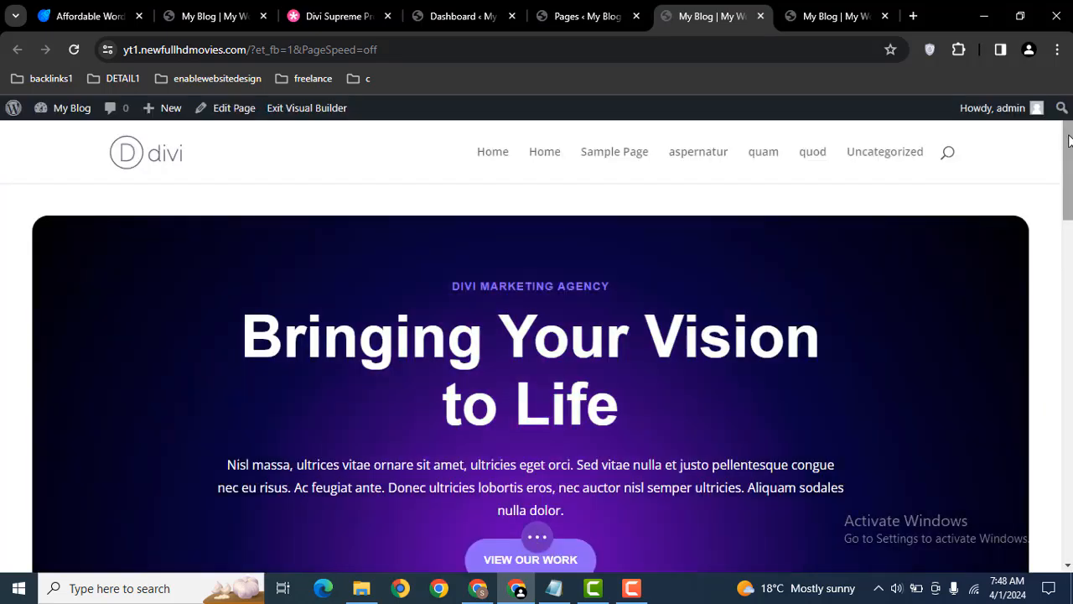
Insert a regular section with a three-column row between the service cards and the image gallery.
scroll(891, 522, down, 10)
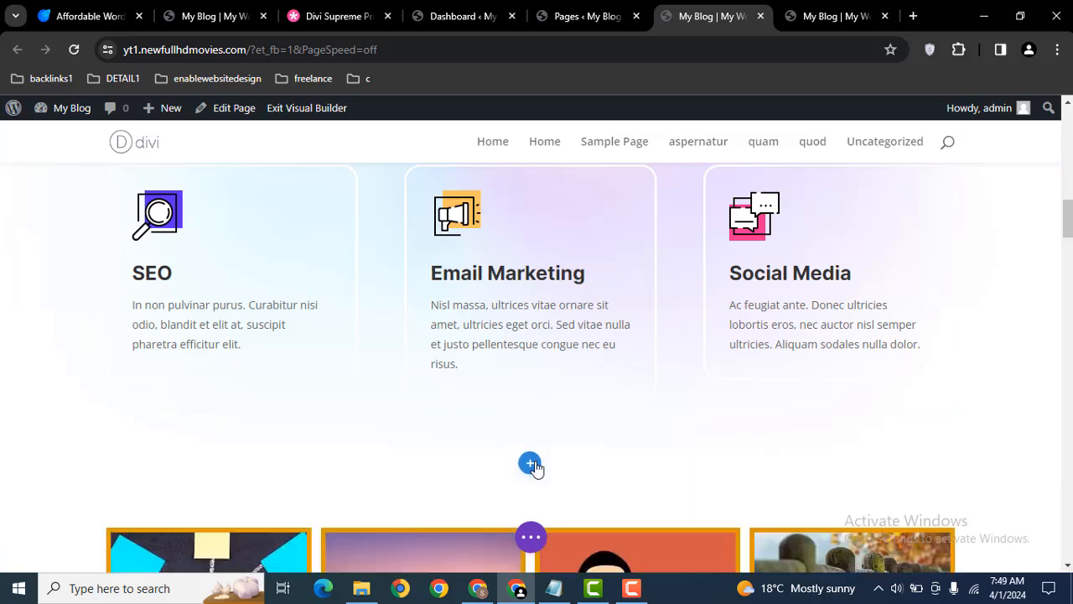
click(530, 463)
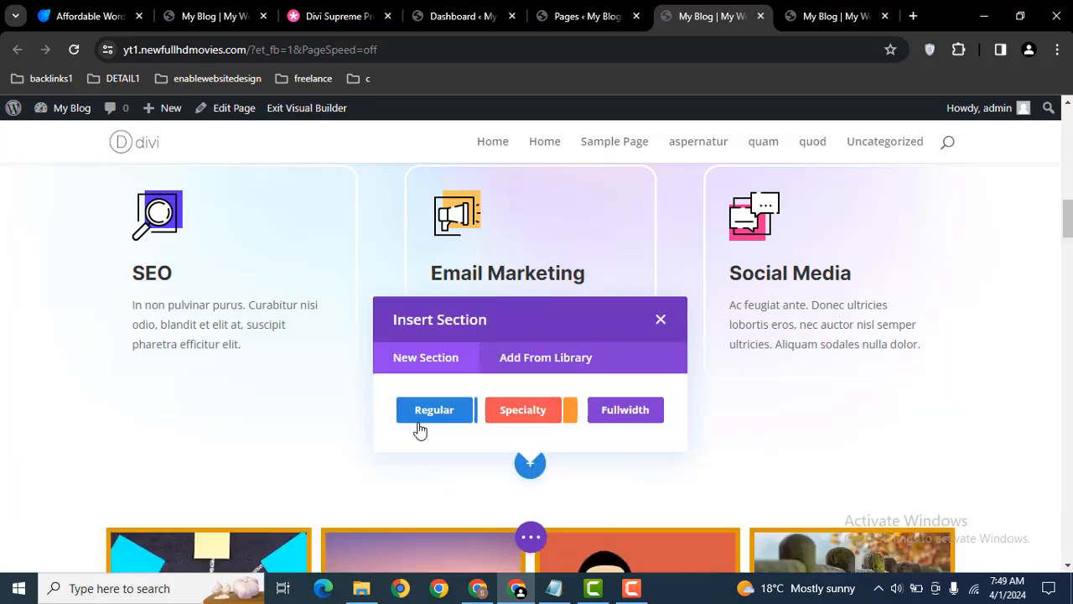
click(419, 430)
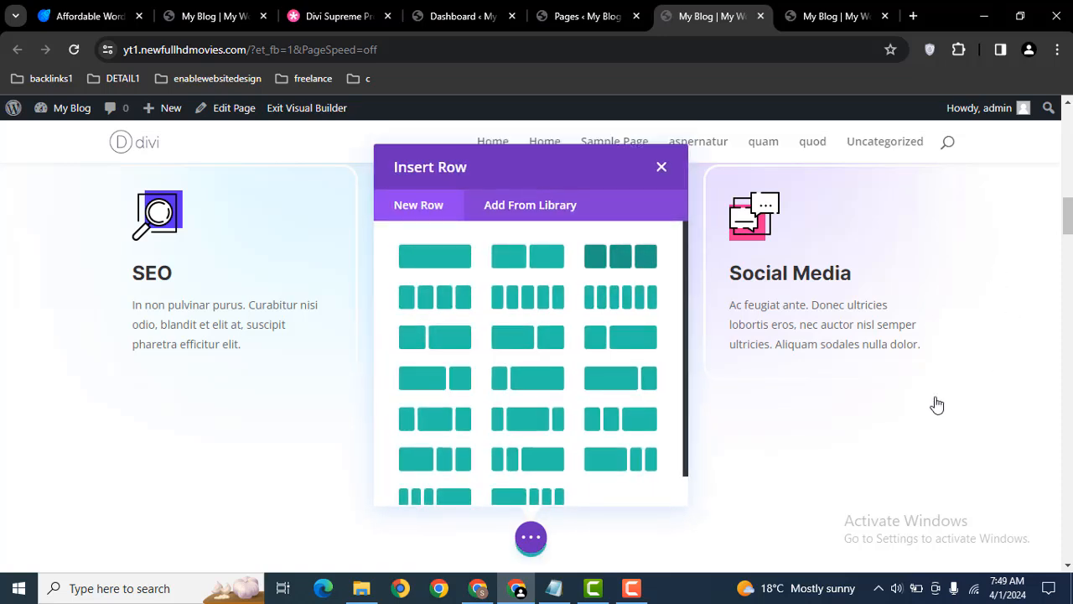
click(604, 387)
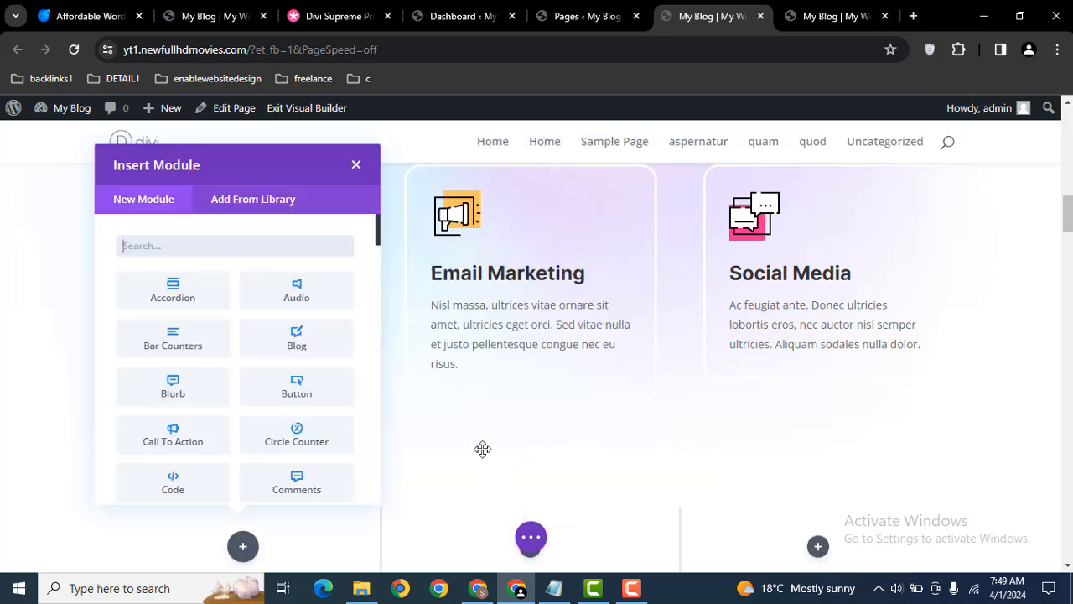
Add a Supreme Circle Info module to the new section and give it a first item titled "Web Design".
text(circ)
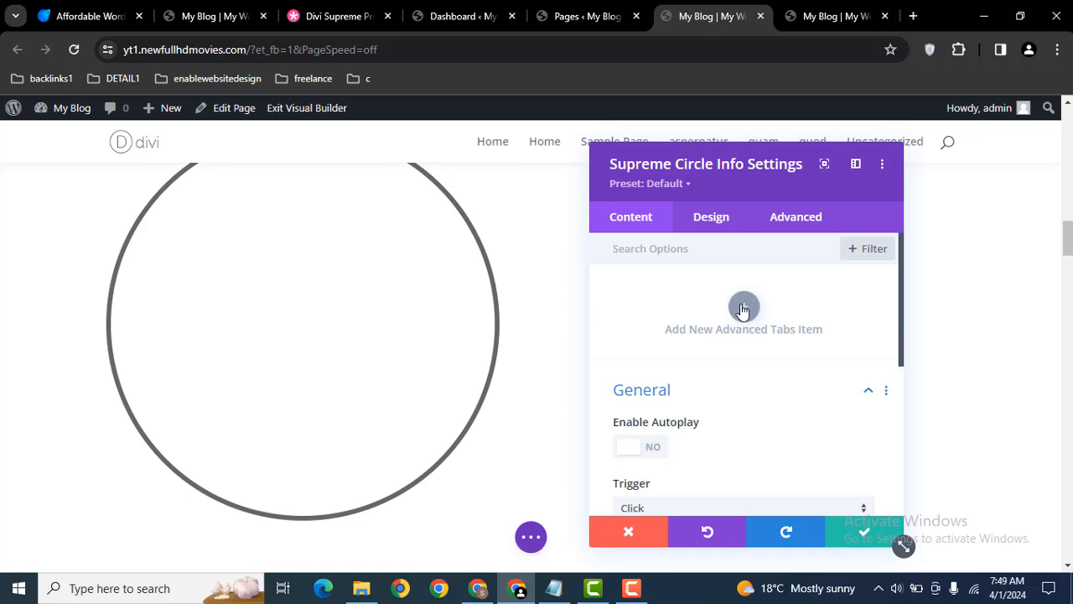
click(803, 319)
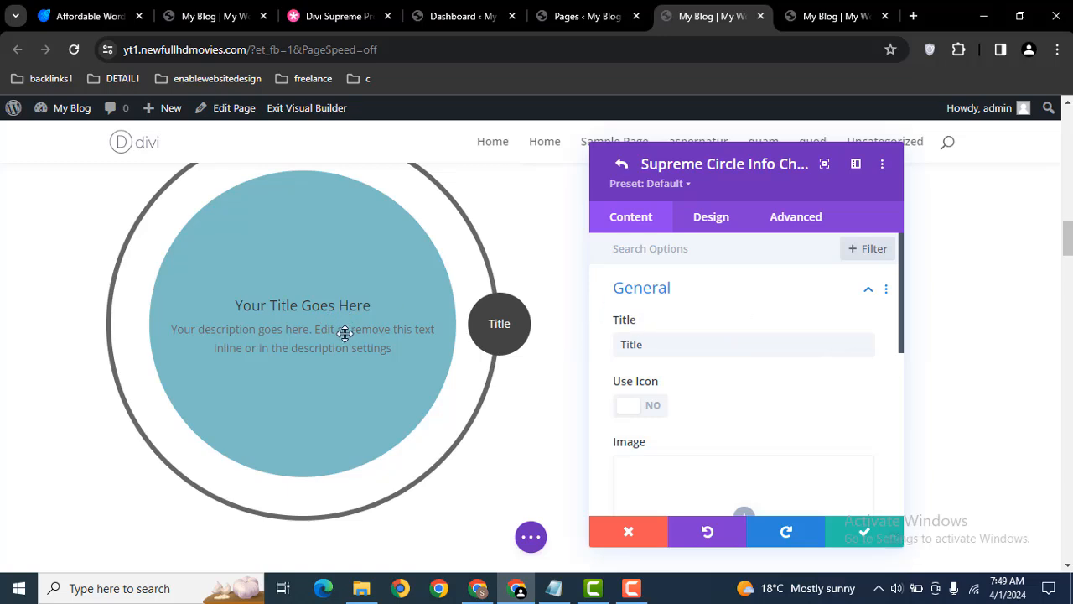
double_click(648, 348)
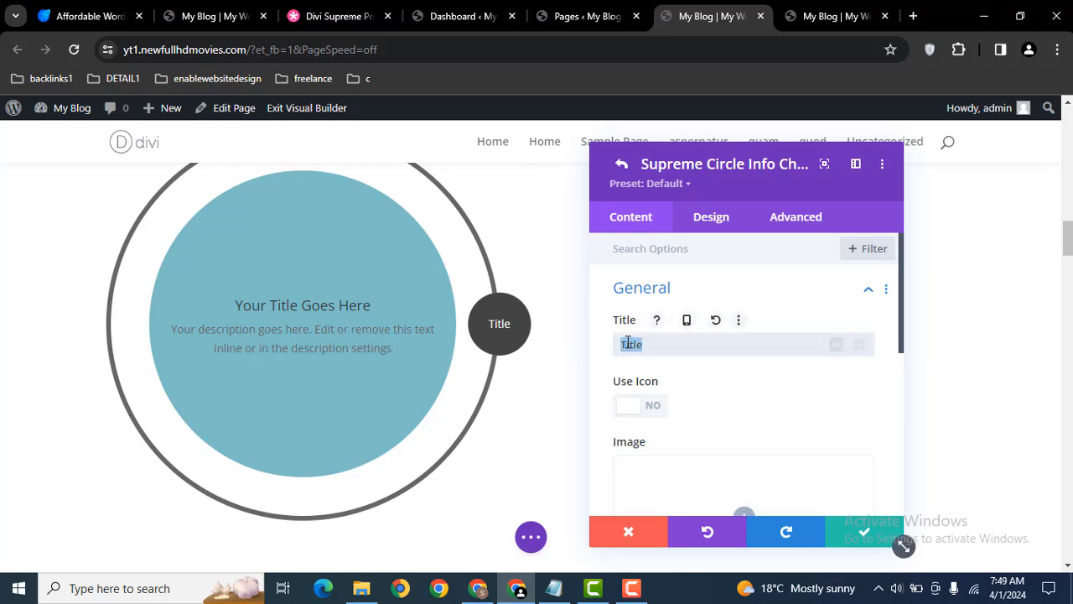
key(Caps_Lock)
text(Web Design)
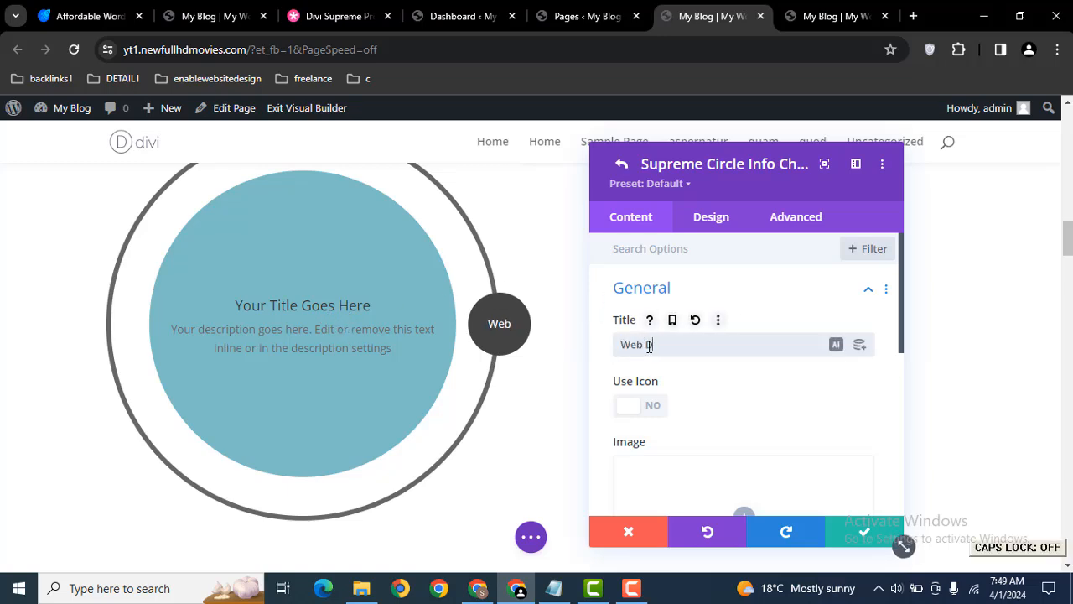
Enable the icon for the "Web Design" item, search the icons for "home" and choose the solid house with a chimney.
click(637, 408)
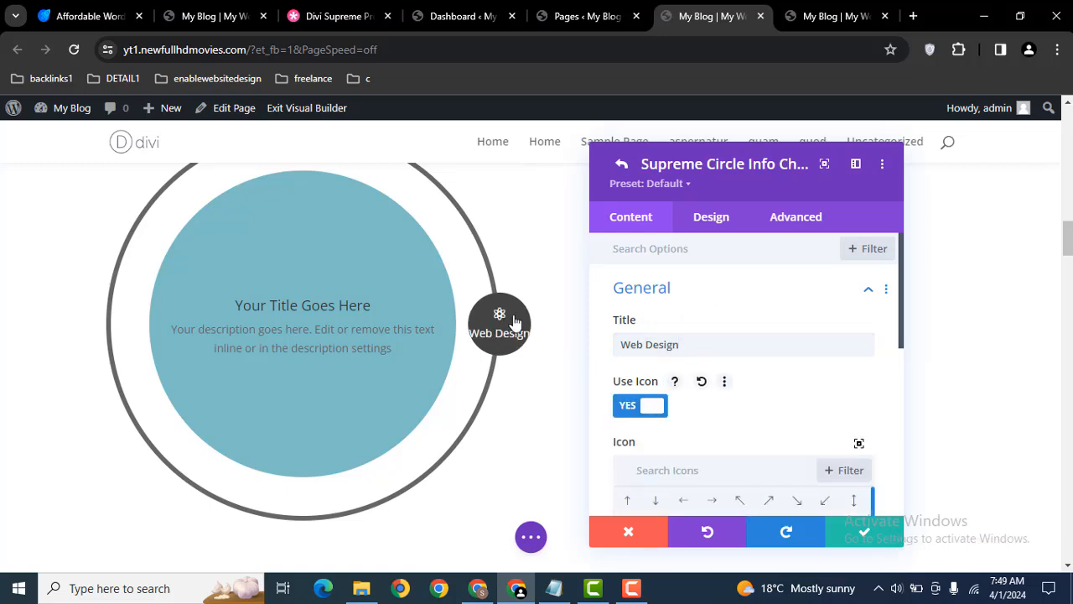
click(708, 461)
text(home)
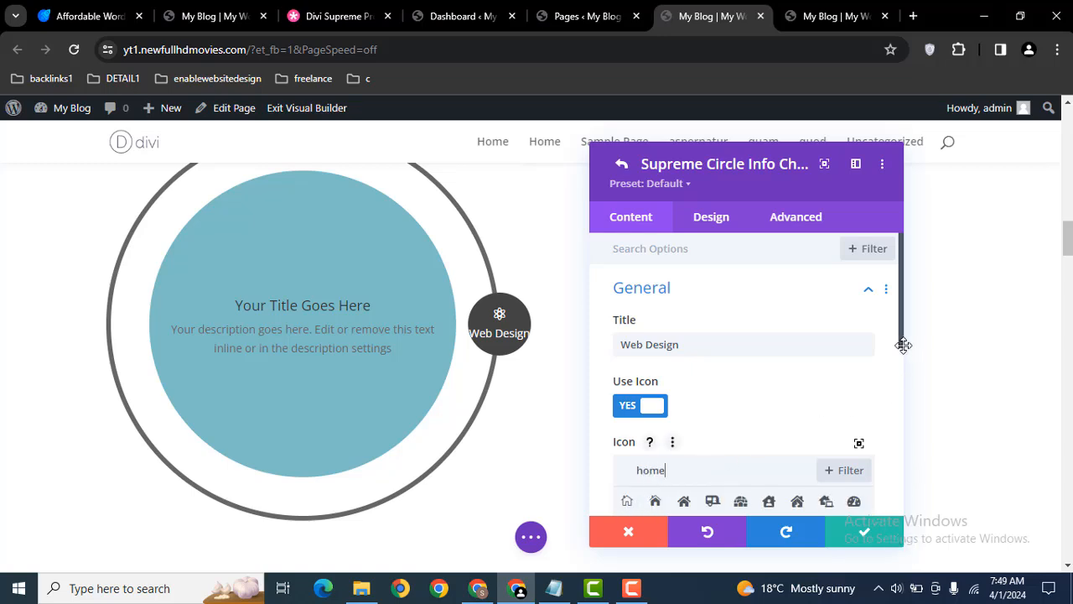
scroll(897, 361, down, 1)
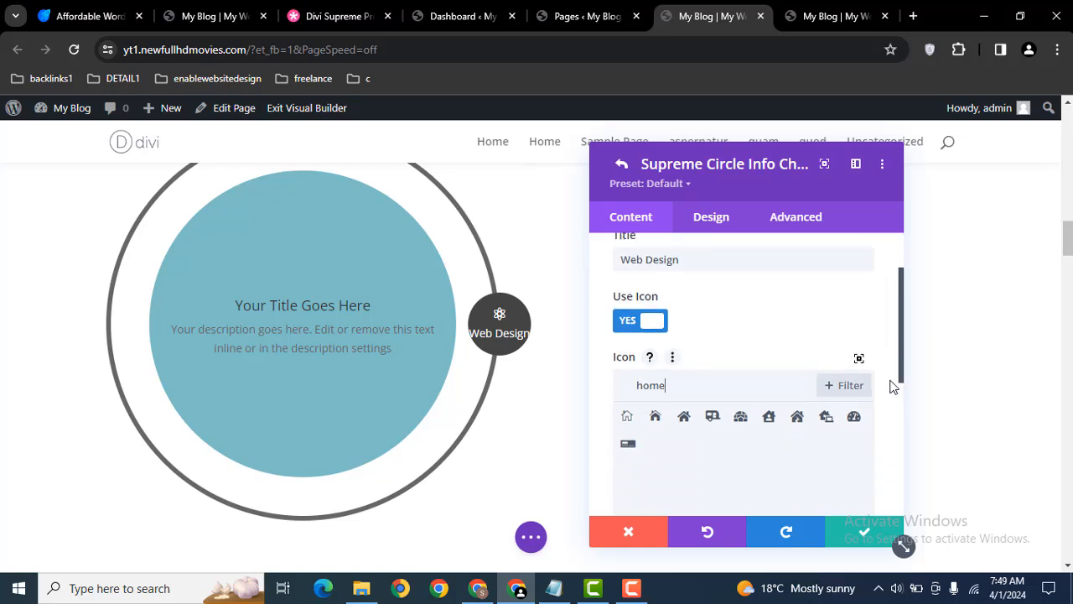
click(655, 417)
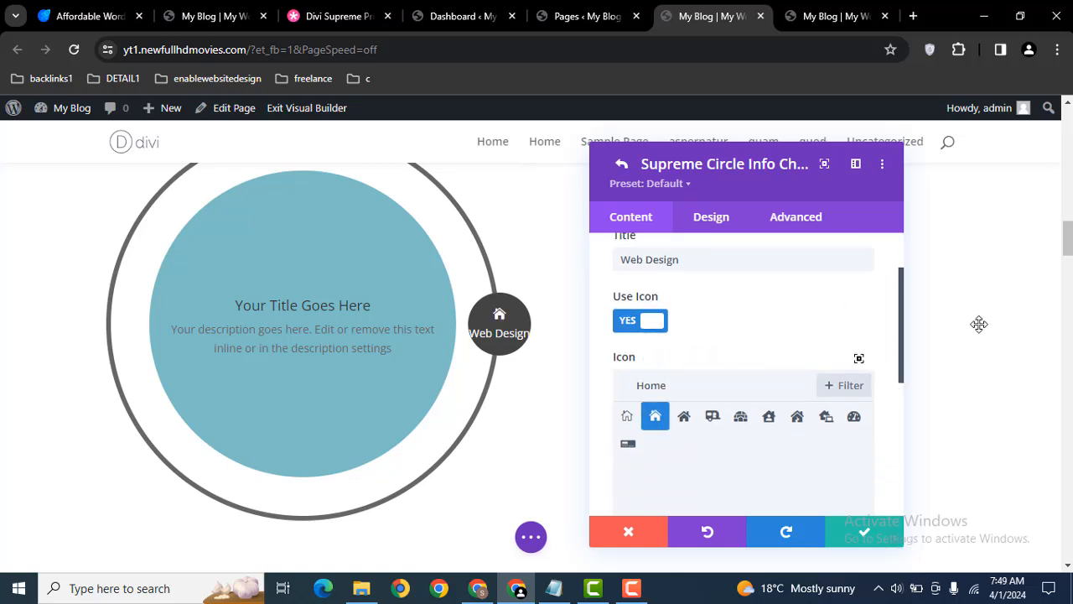
Set the content title of the "Web Design" item to "Web Design Service".
drag(902, 350, 907, 450)
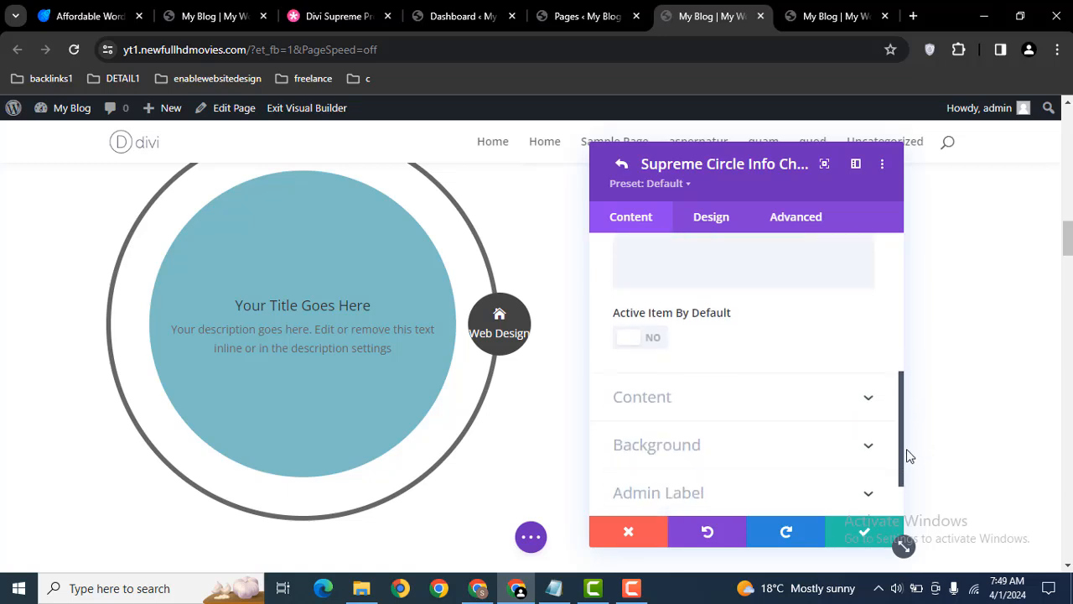
click(717, 399)
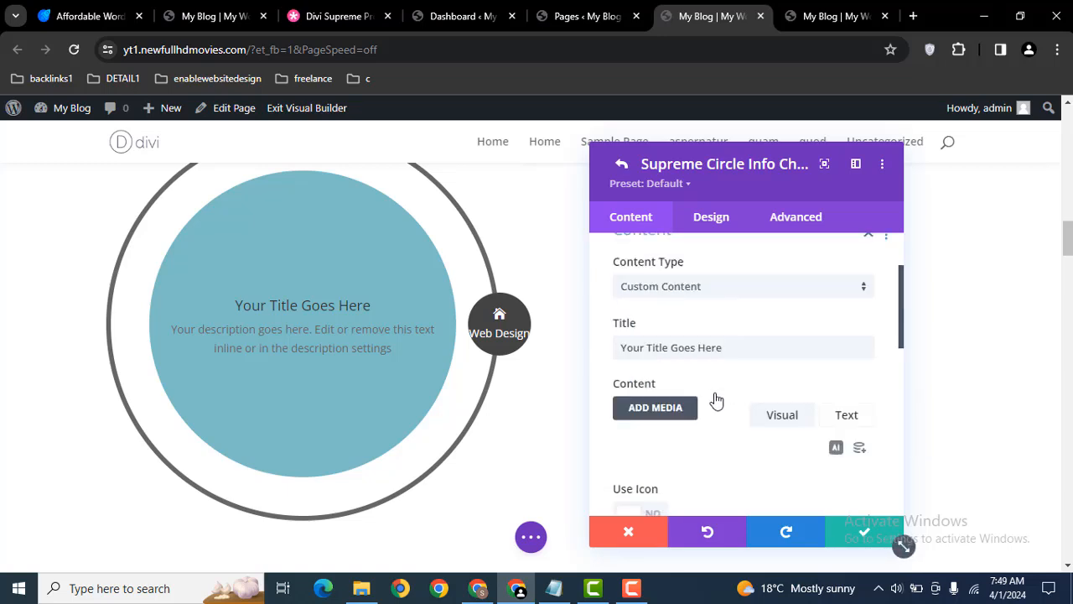
click(754, 369)
drag(754, 369, 575, 377)
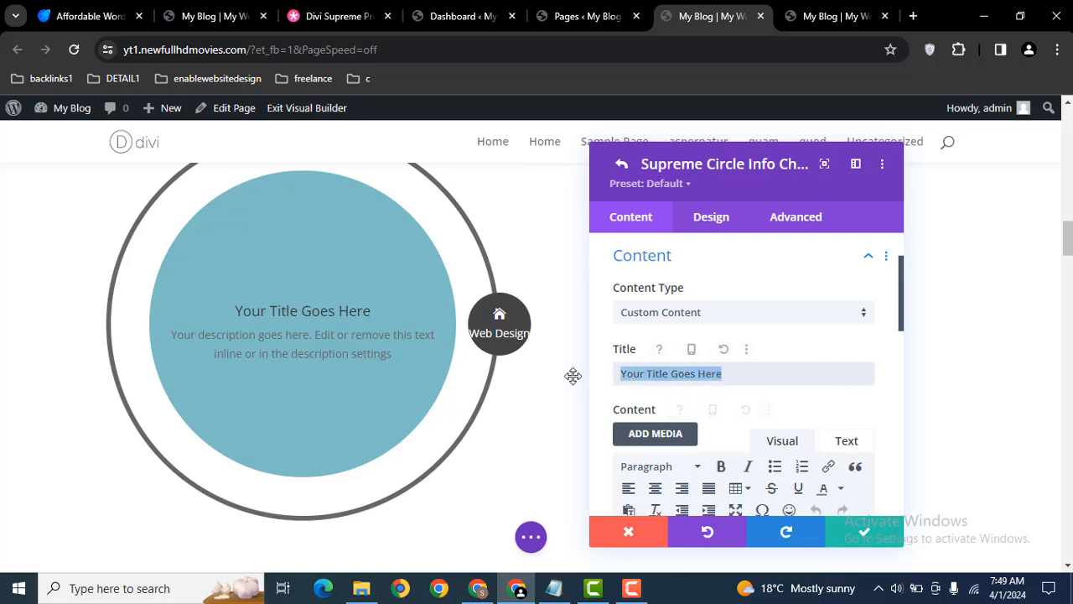
text(Web)
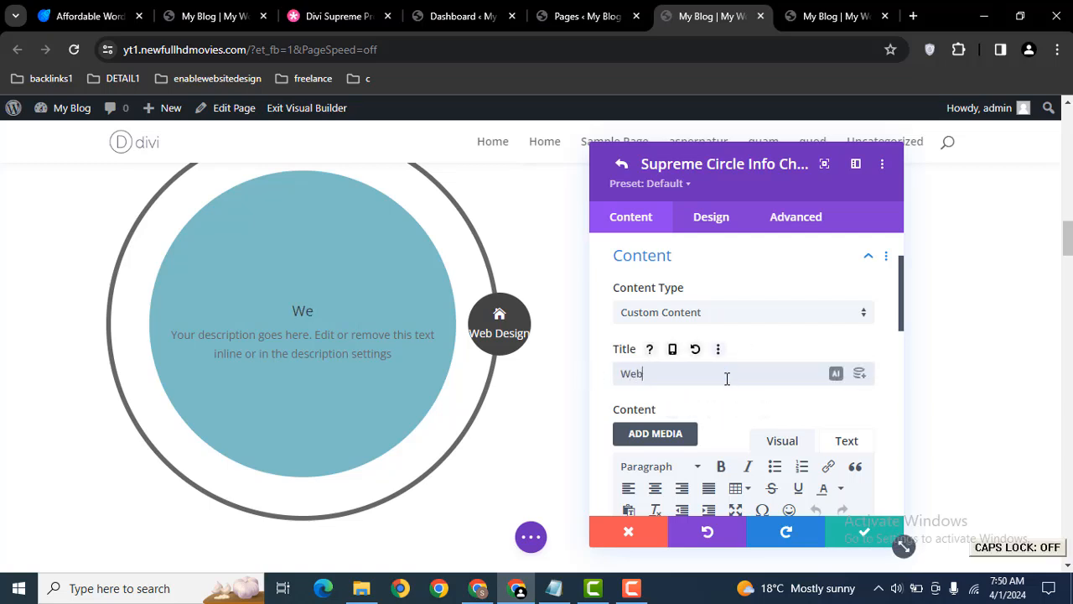
text( Design )
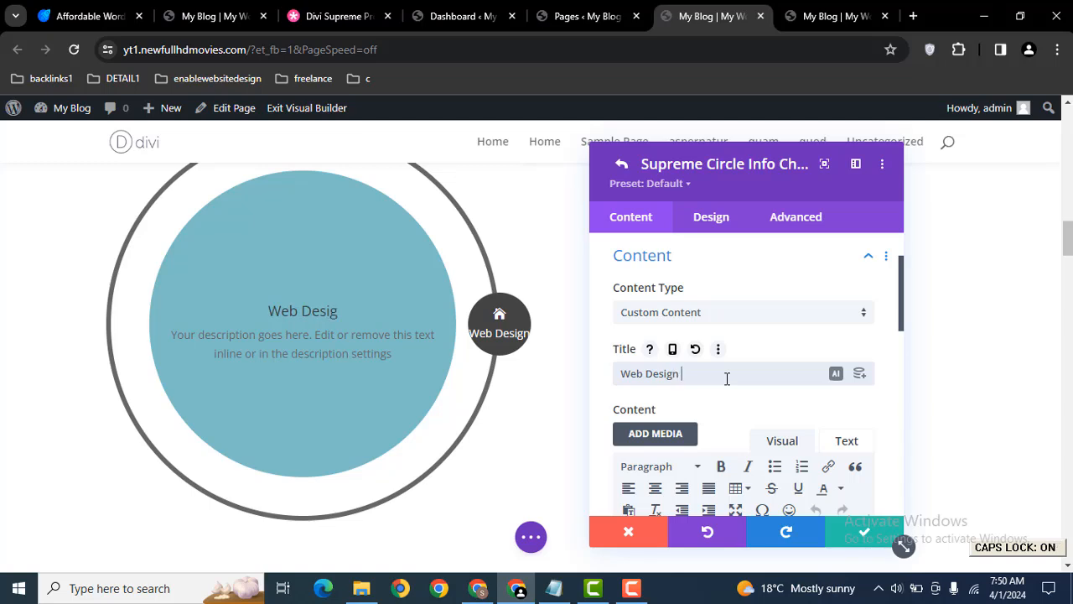
text(Service)
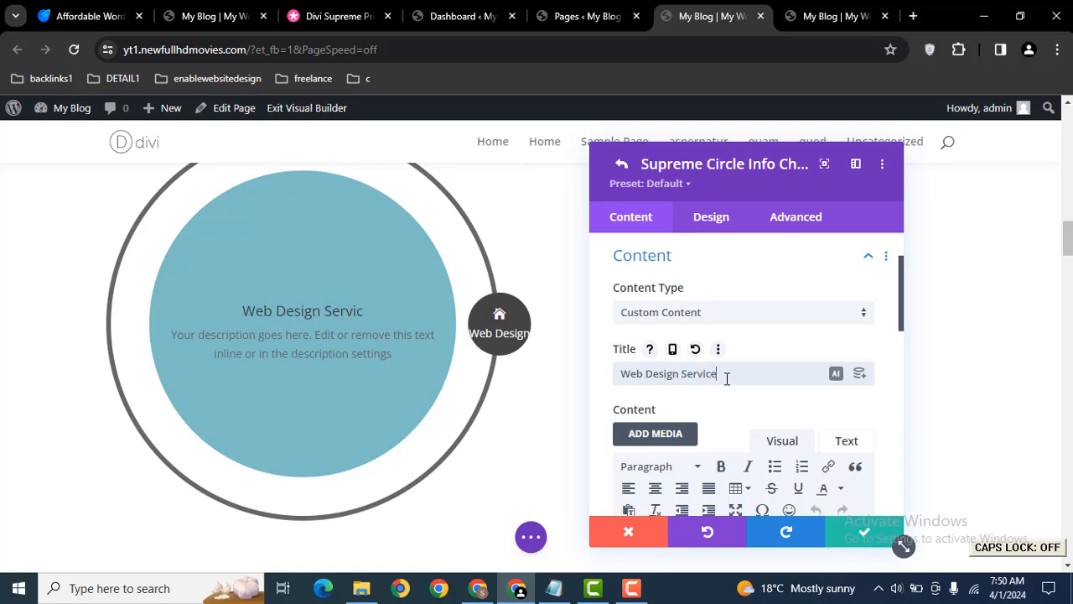
Keep the placeholder description and set the item's button text to "Subscribe".
drag(902, 317, 899, 371)
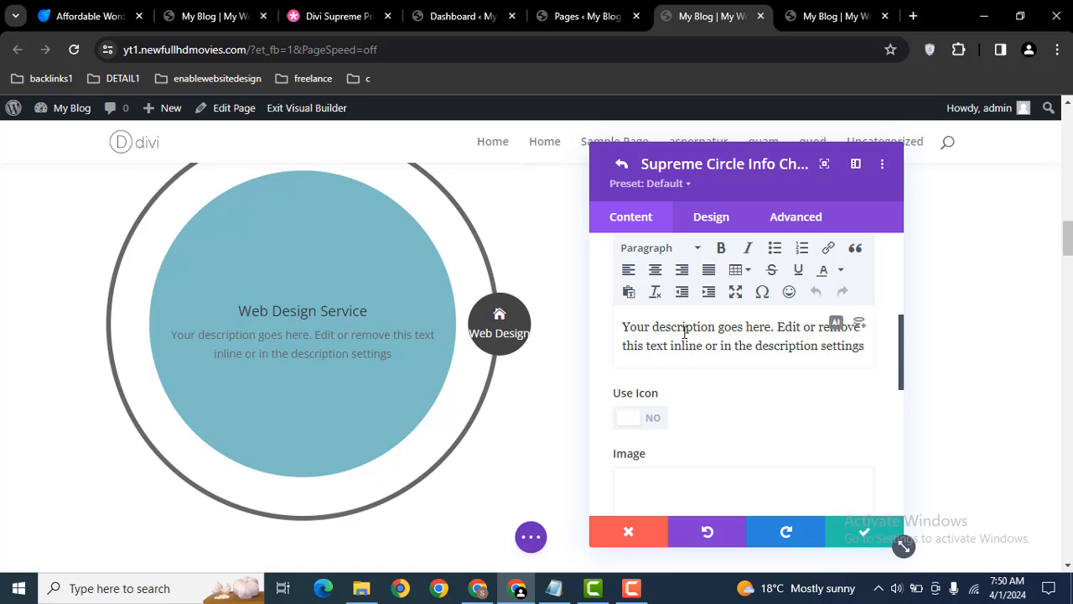
drag(684, 327, 775, 329)
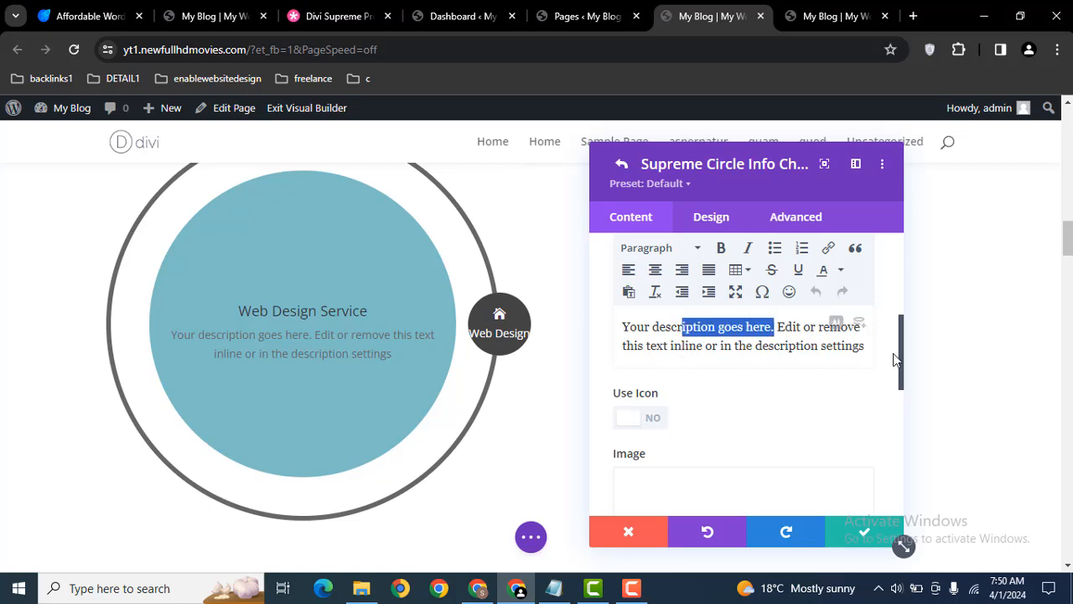
drag(899, 356, 896, 432)
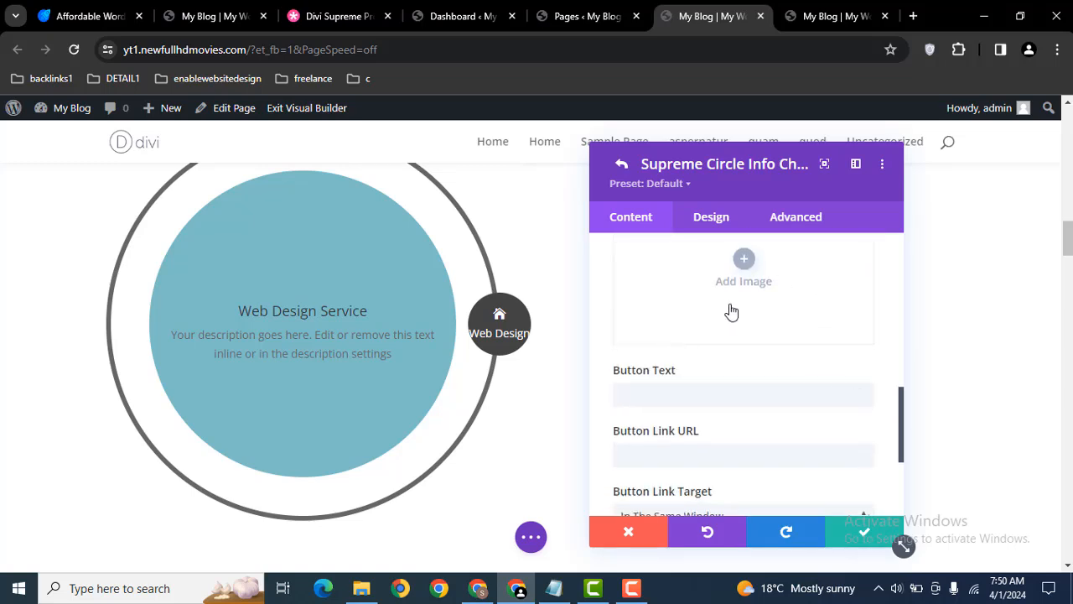
click(665, 394)
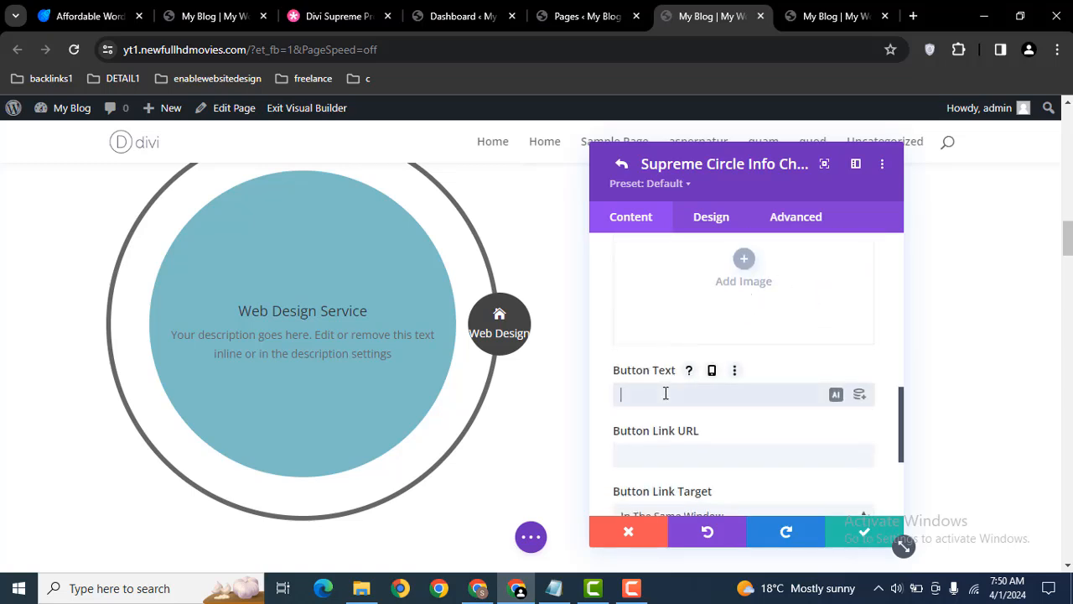
key(Caps_Lock)
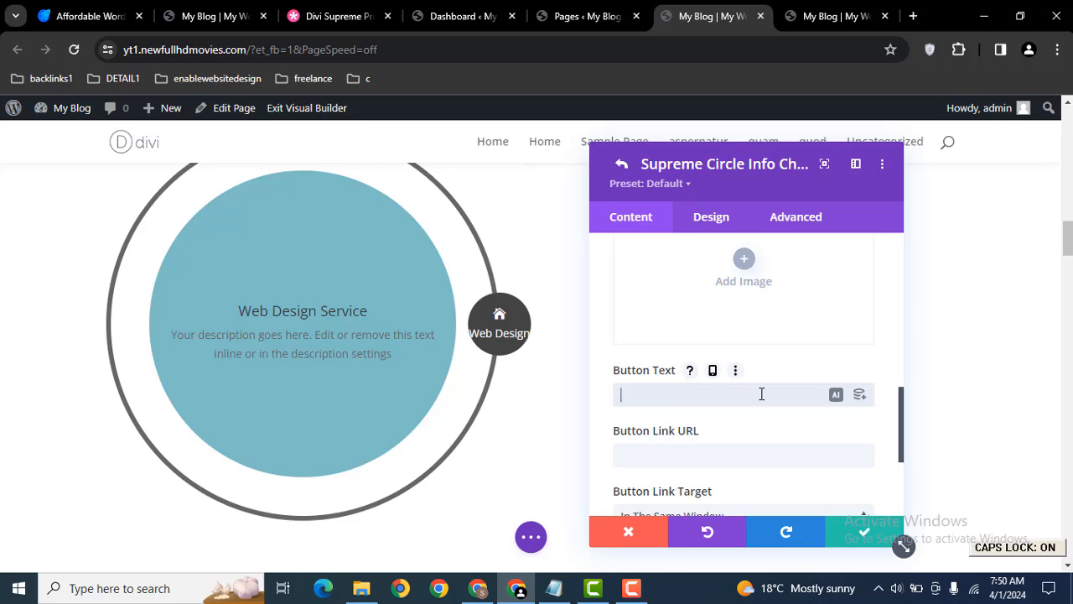
key(Caps_Lock)
text(Sub)
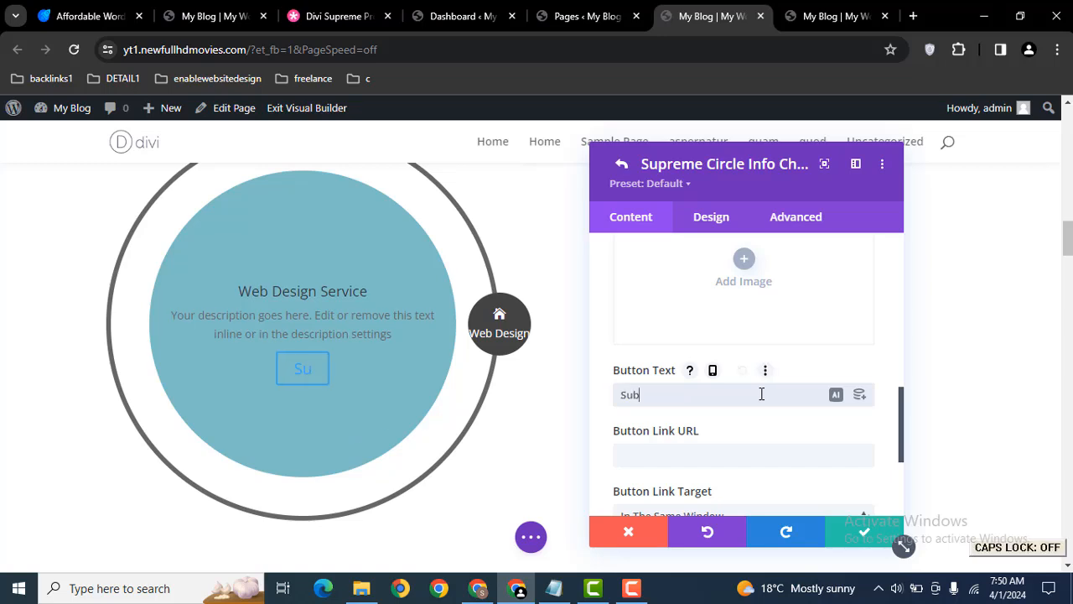
text(scribe)
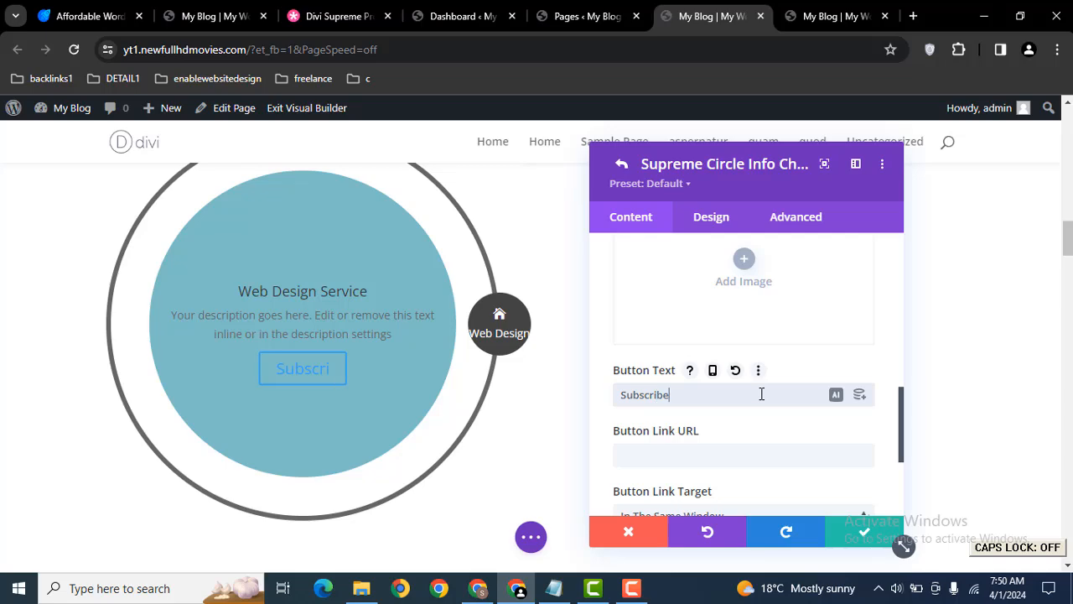
Copy the enablewebsitedesign.com address from its open browser tab into the item's button link URL and save the item.
click(667, 453)
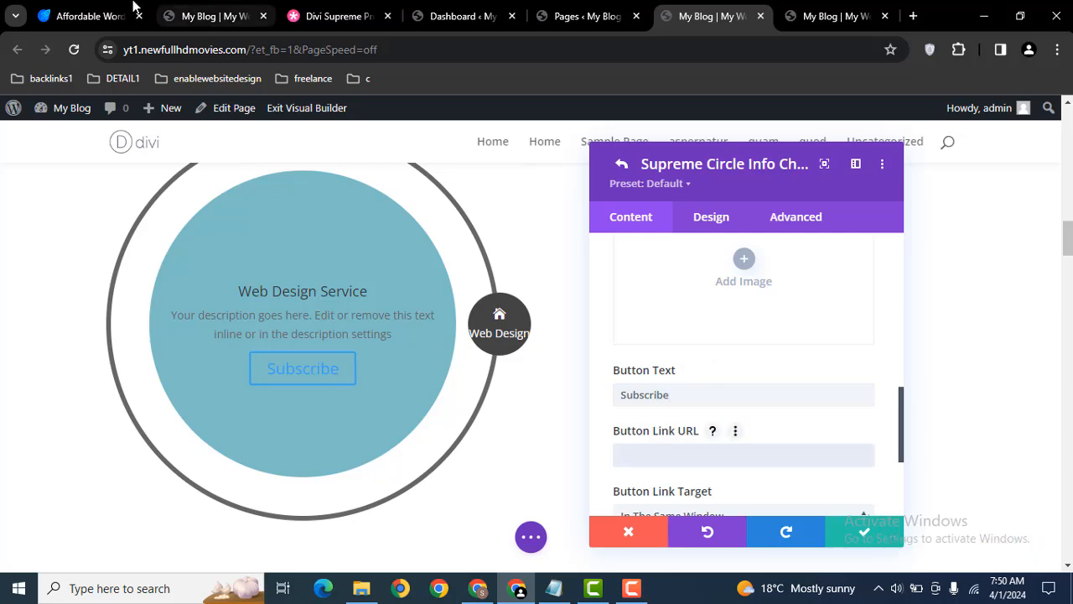
click(92, 16)
click(197, 49)
key(ctrl+c)
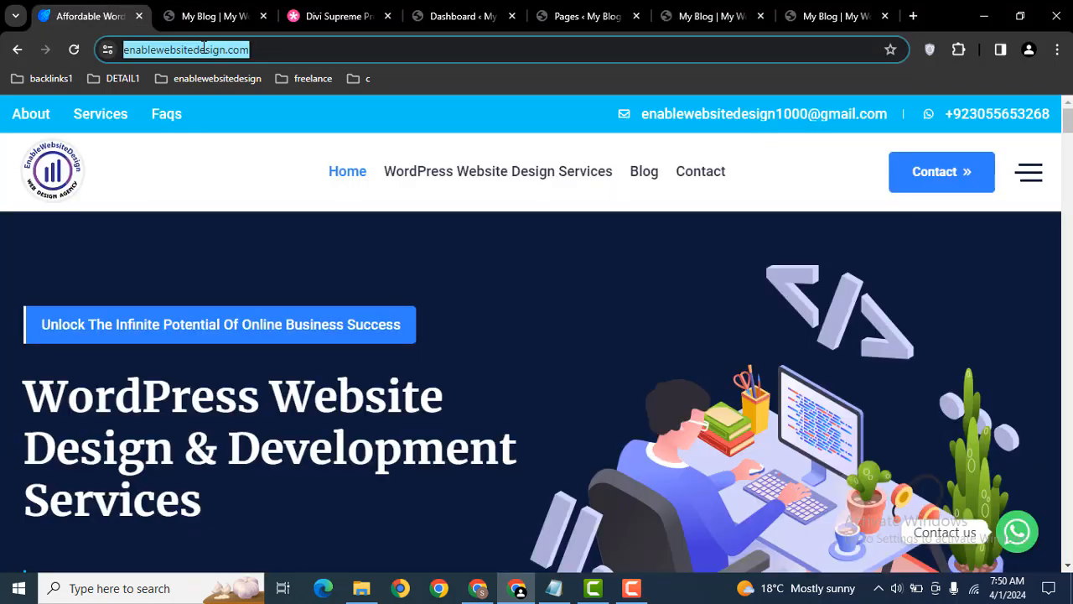
click(681, 7)
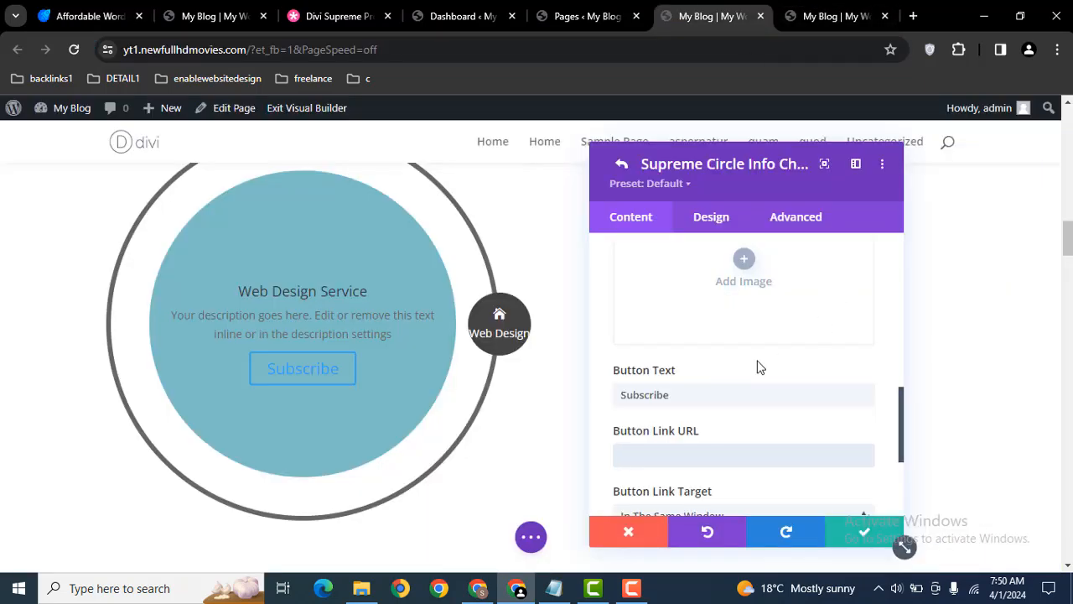
key(ctrl+v)
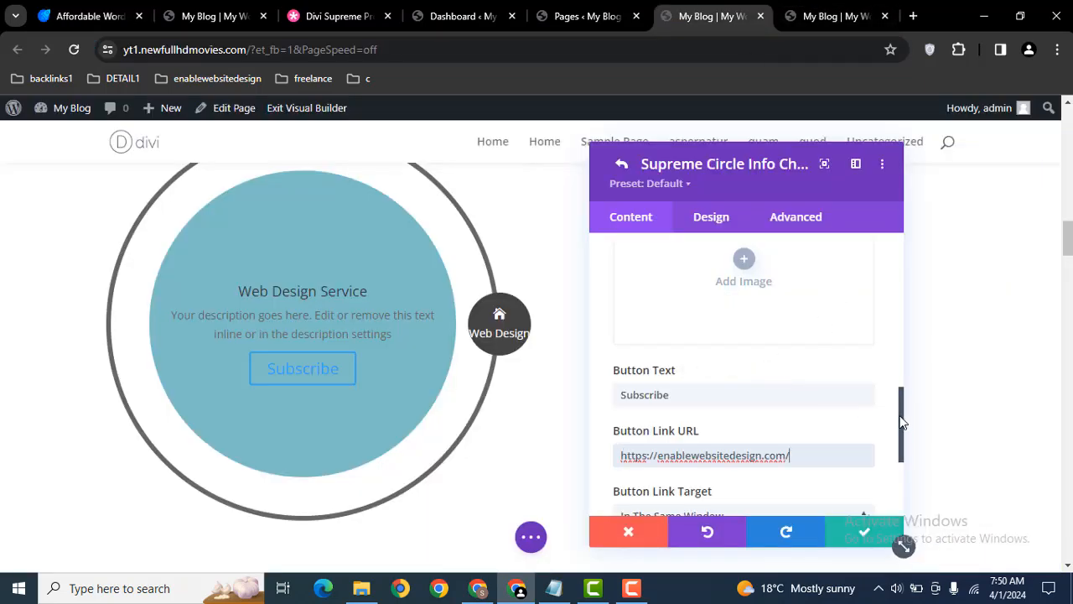
drag(901, 422, 886, 322)
drag(901, 273, 899, 458)
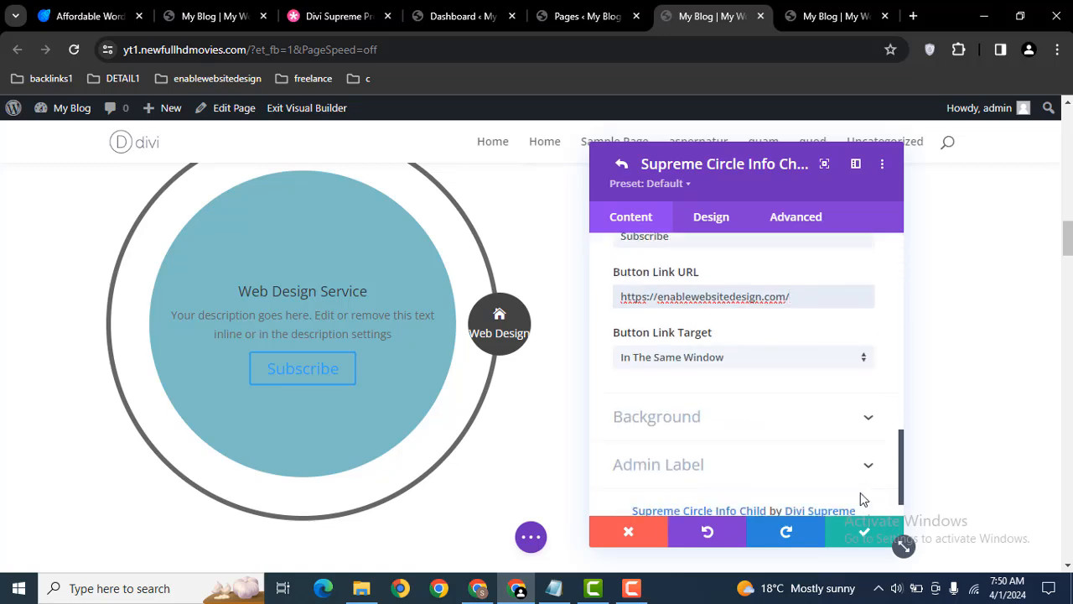
click(850, 531)
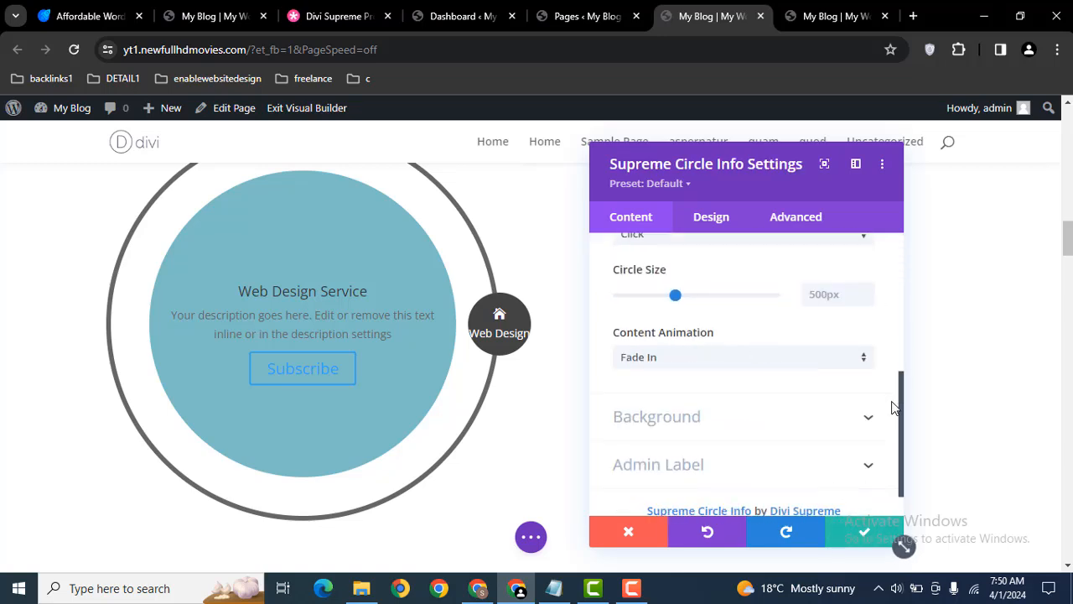
Duplicate the "Web Design" item three times in the Circle Info module.
drag(902, 402, 873, 266)
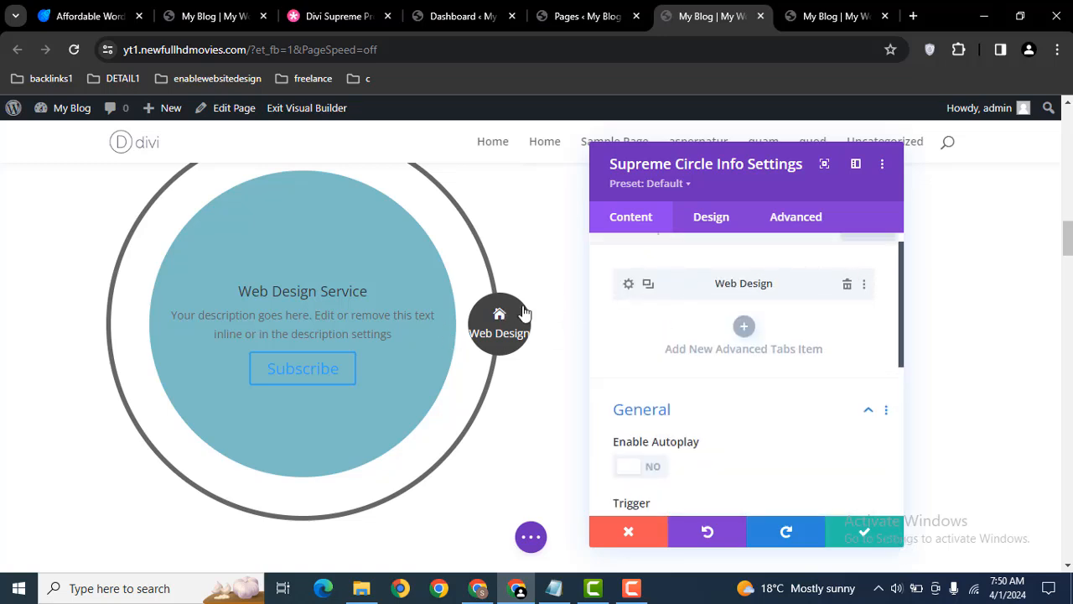
click(651, 286)
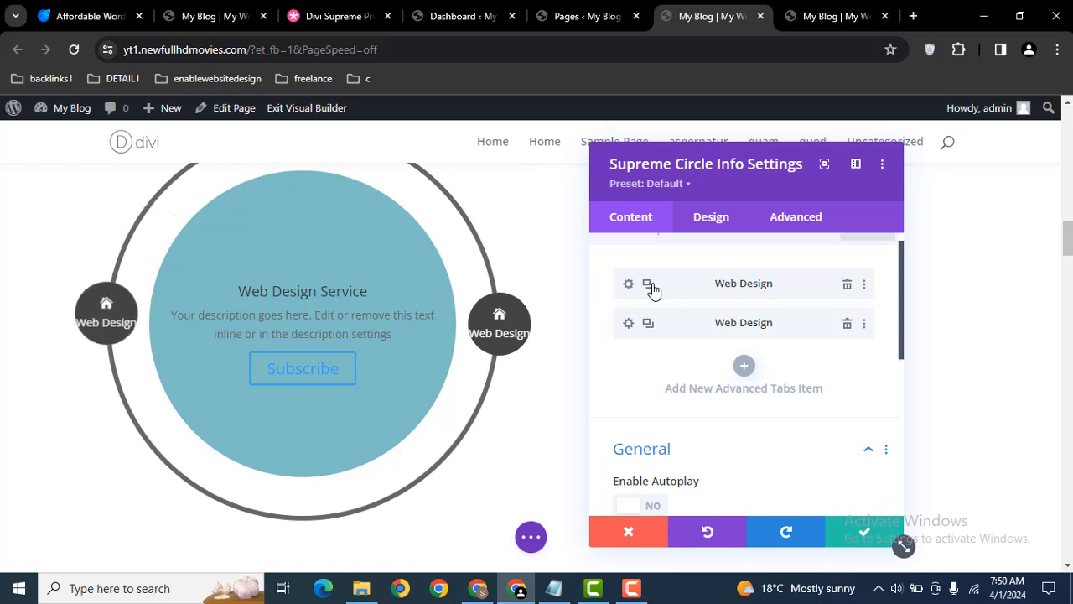
click(652, 286)
click(651, 286)
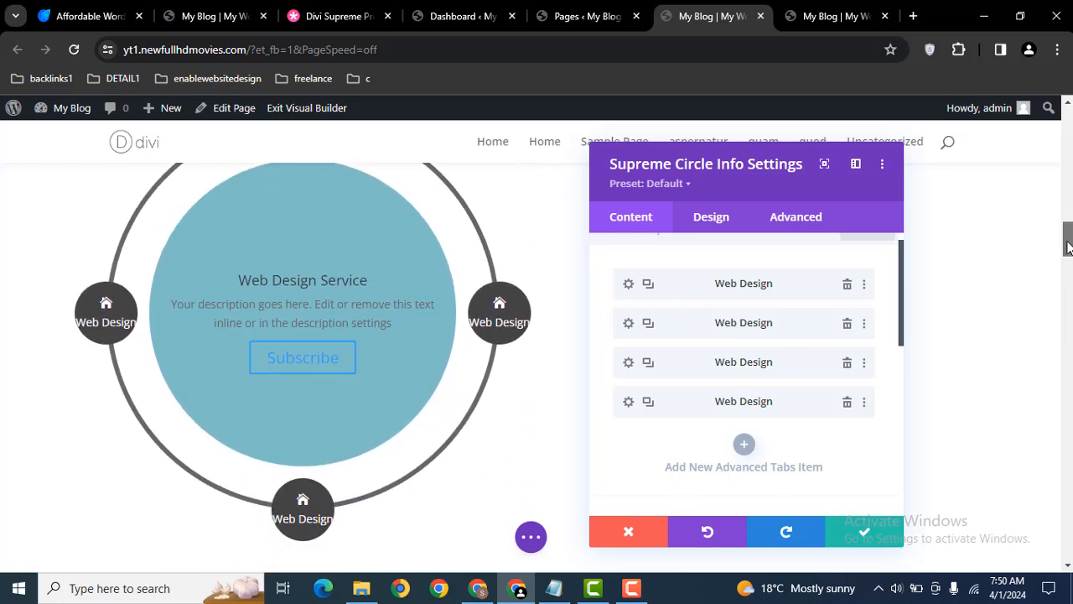
Change the title of the second circle item to "Marketing" and save the item.
click(629, 324)
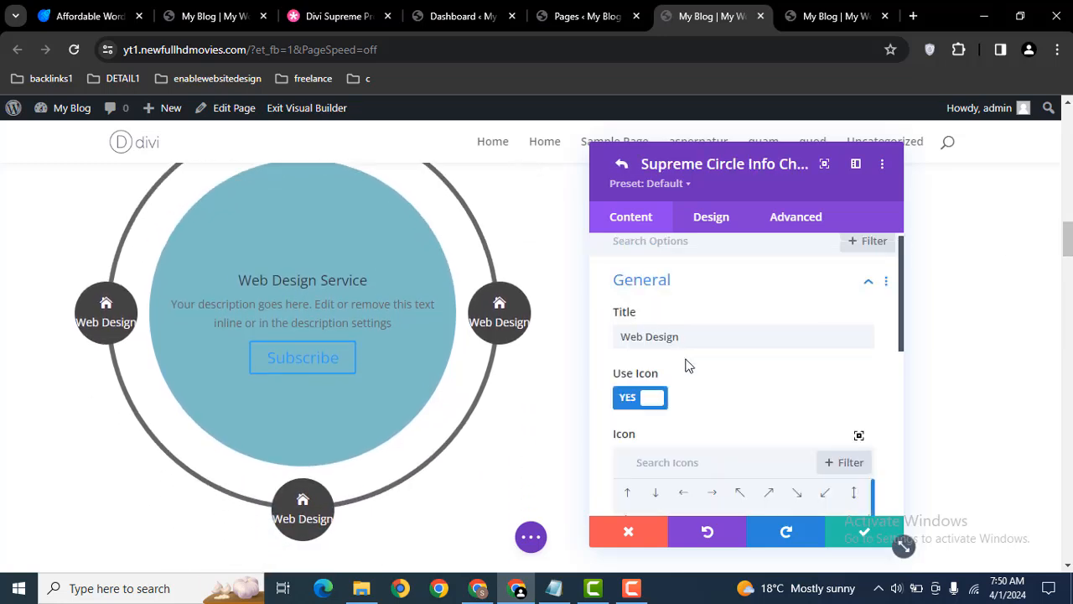
drag(675, 339, 576, 339)
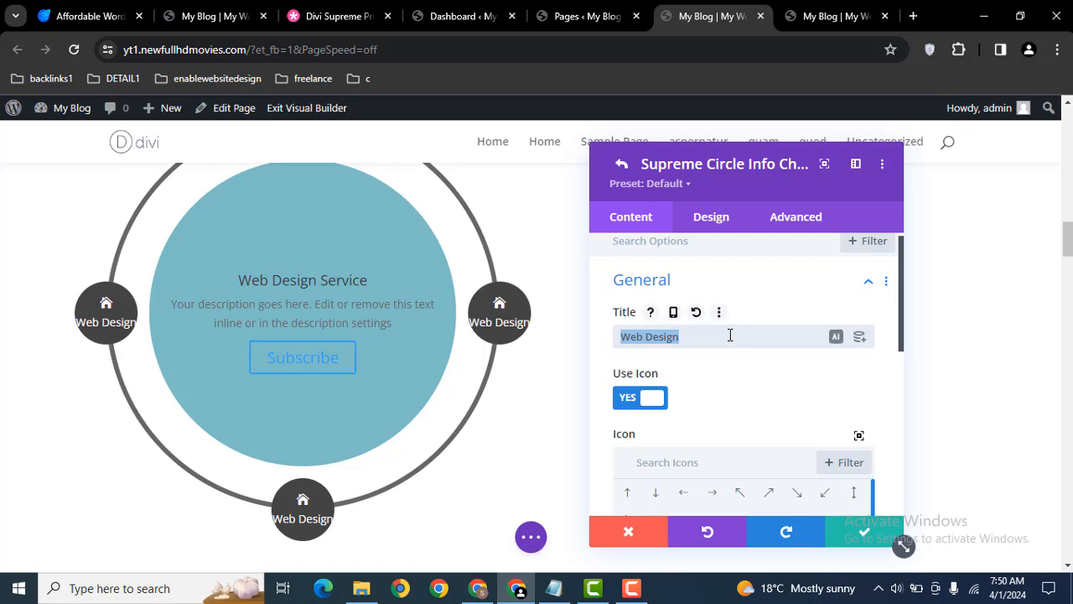
text(Marketing)
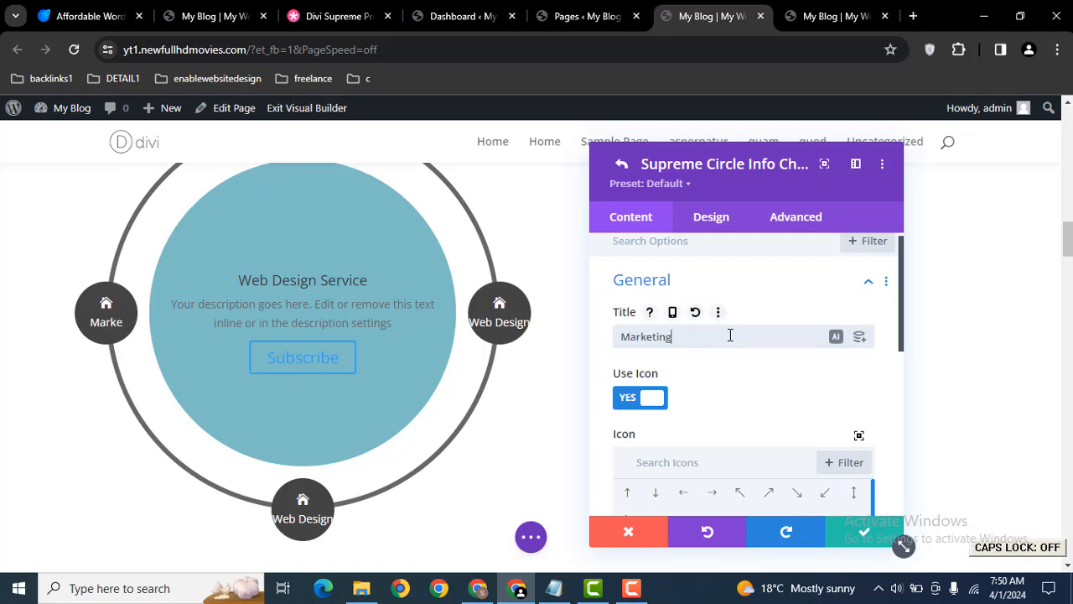
click(857, 534)
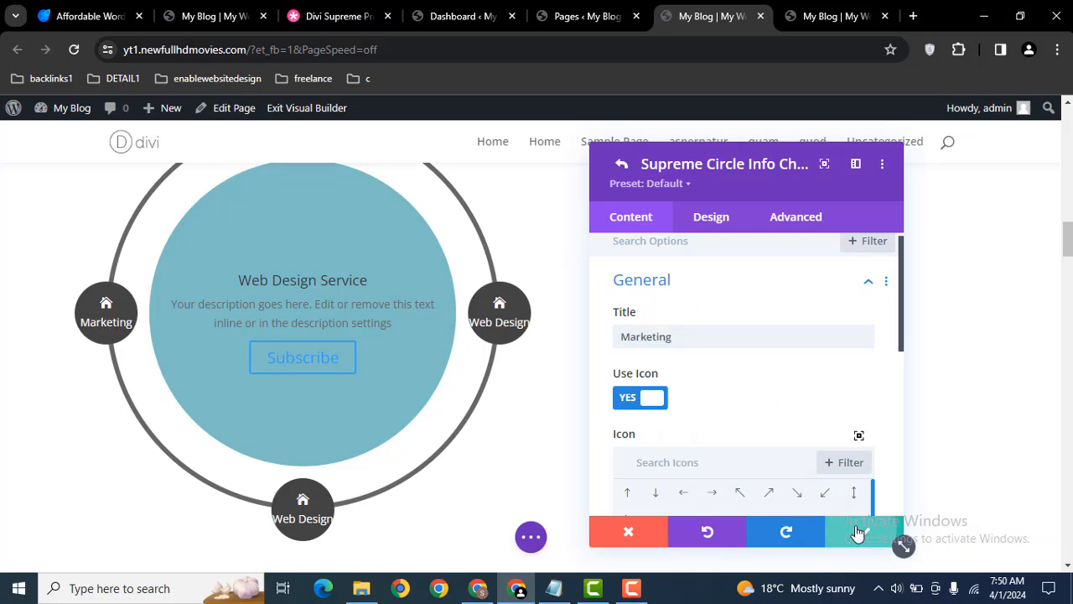
Examine the Circle and Content design options of the Circle Info module, including rounded corners, borders, padding and box shadow.
click(709, 215)
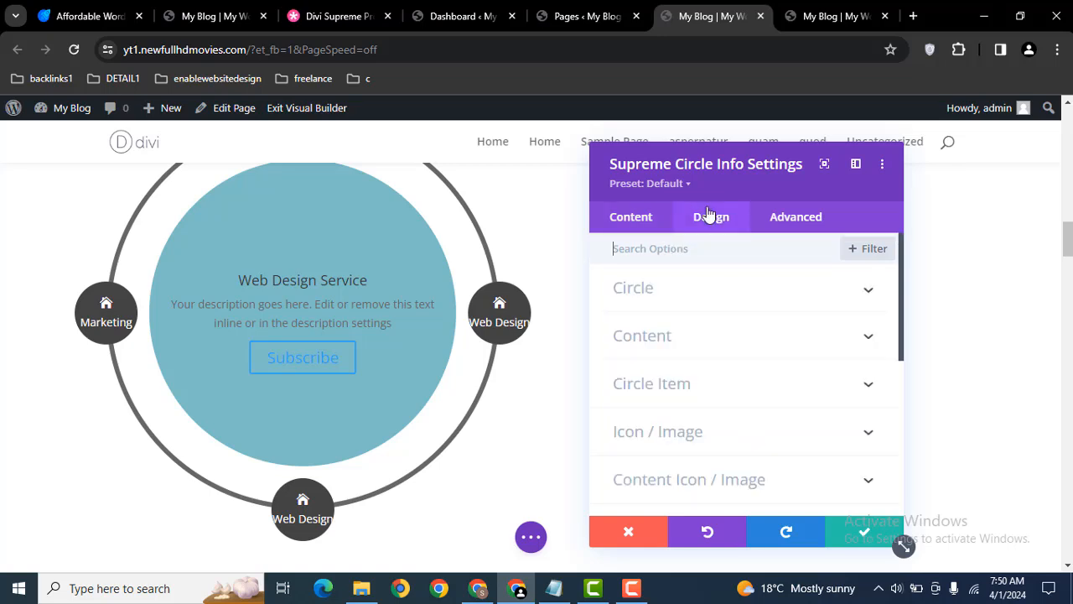
click(657, 292)
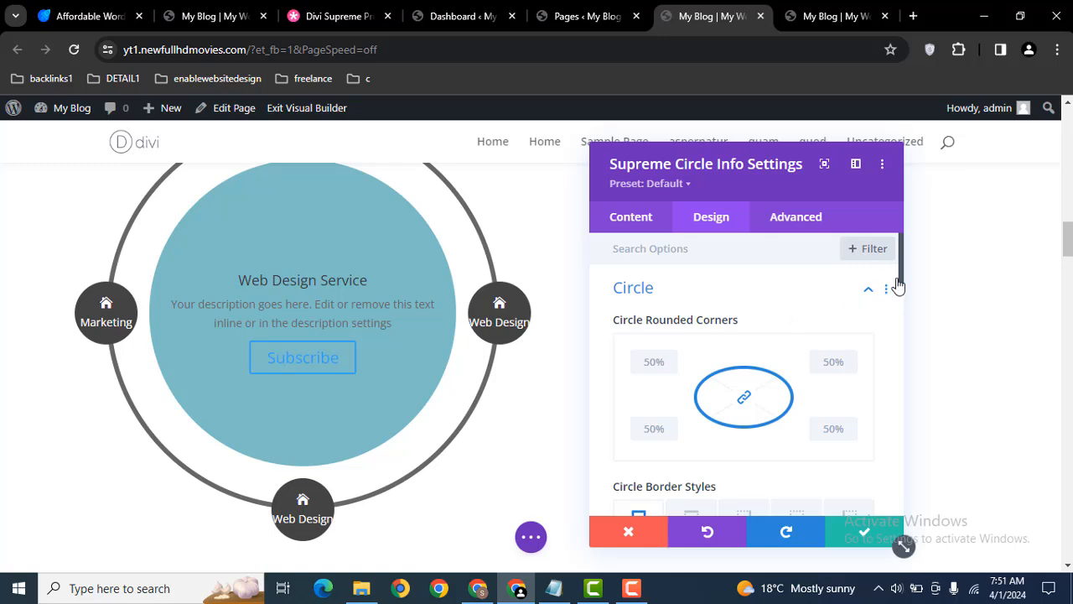
drag(903, 285, 900, 298)
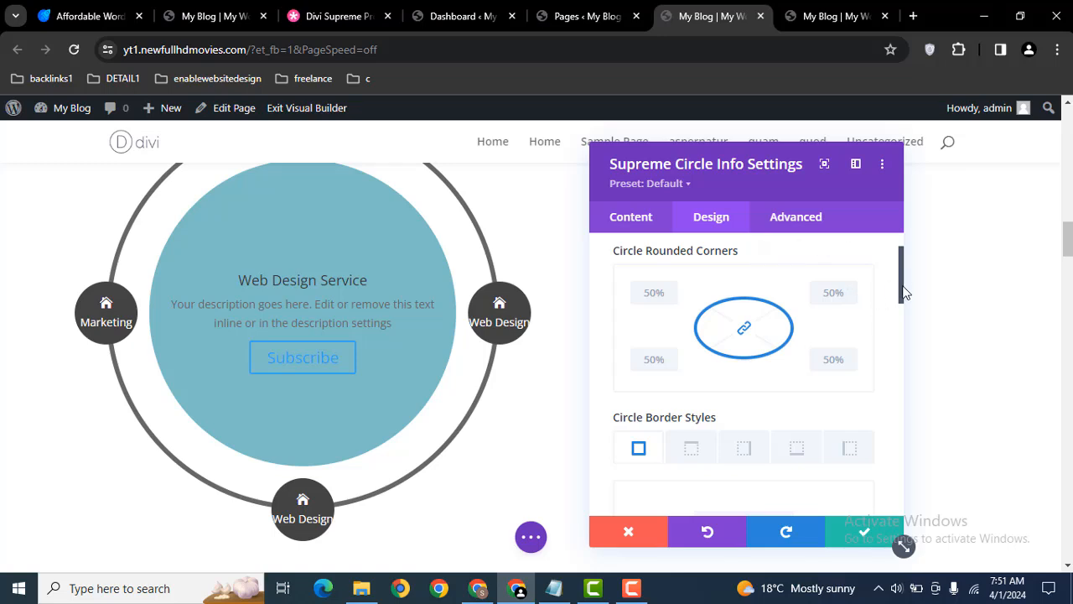
drag(904, 292, 915, 434)
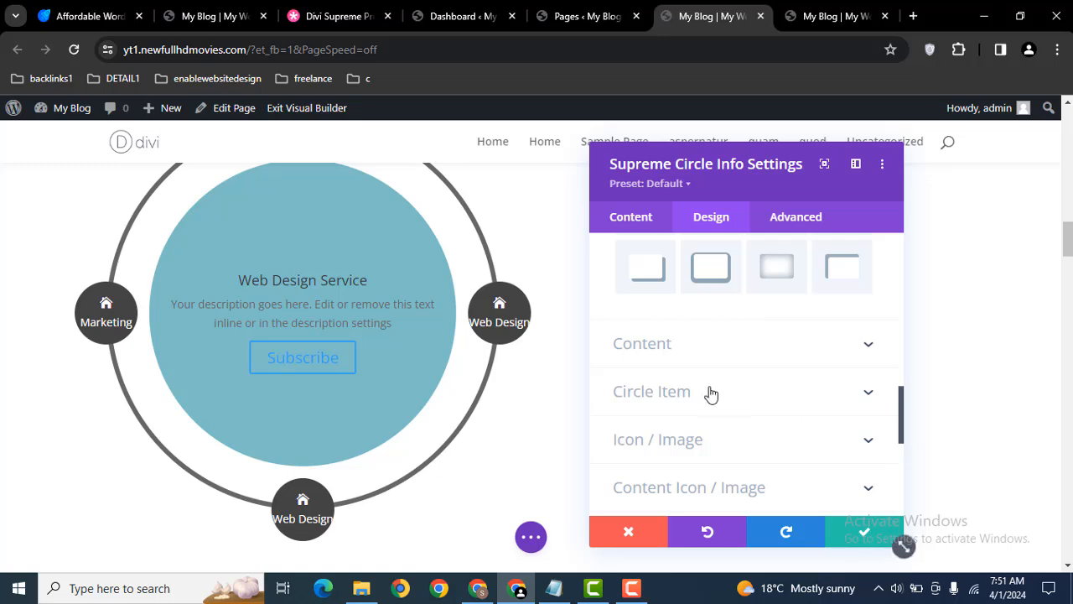
click(680, 362)
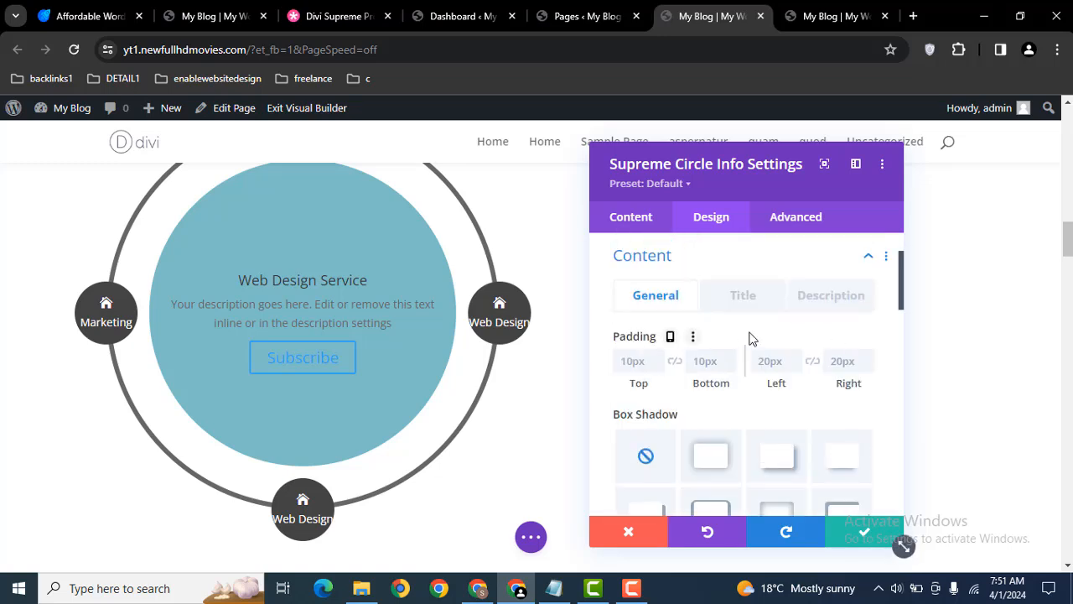
drag(903, 281, 920, 433)
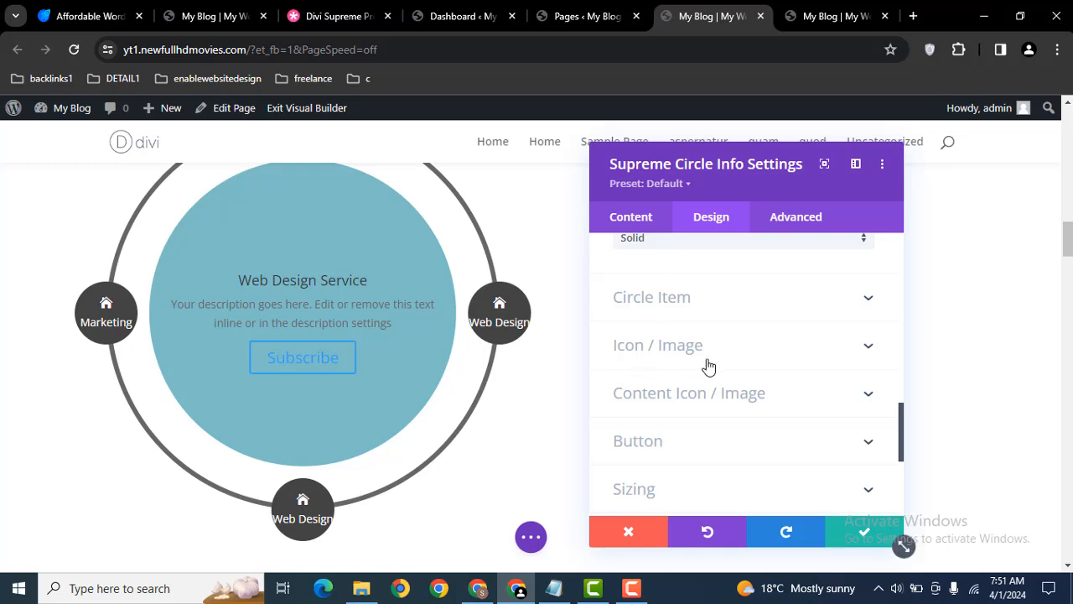
Try a title text size of 10px for the circle items and undo the change.
click(651, 298)
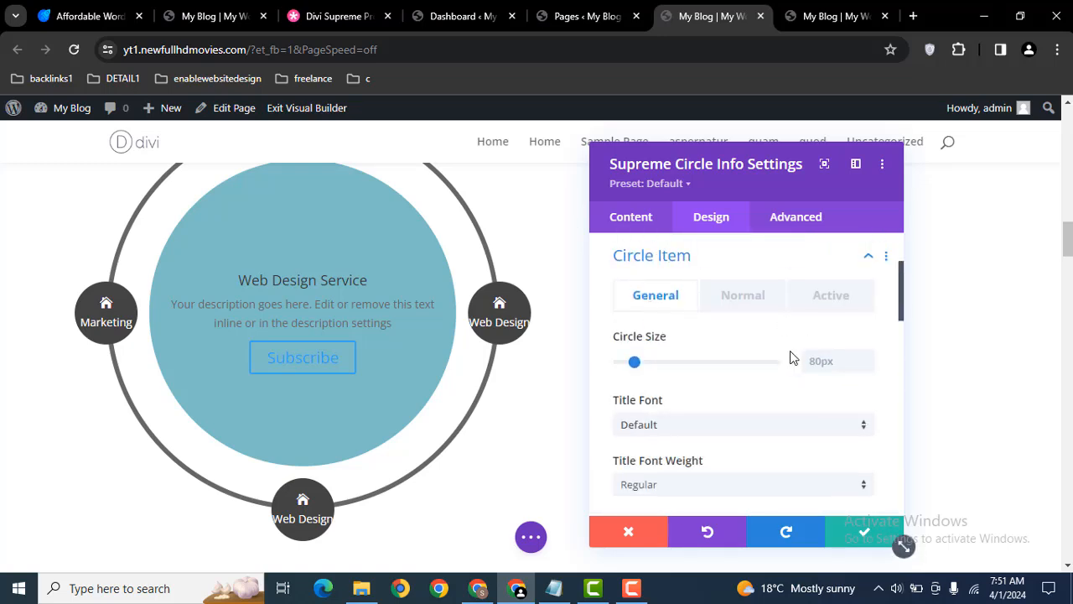
drag(902, 310, 908, 364)
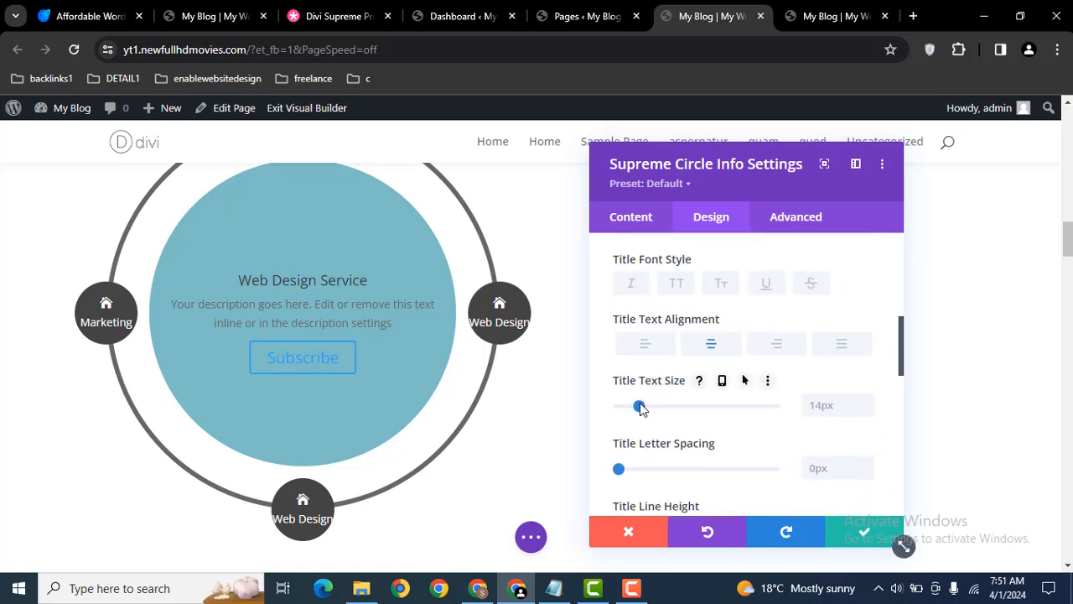
drag(637, 407, 634, 407)
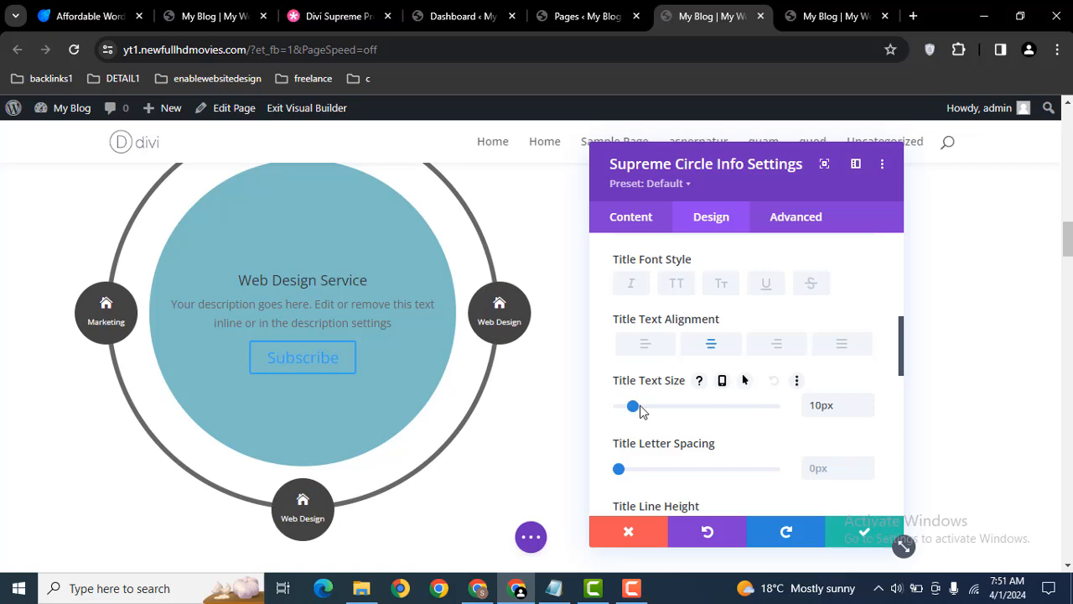
key(ctrl+z)
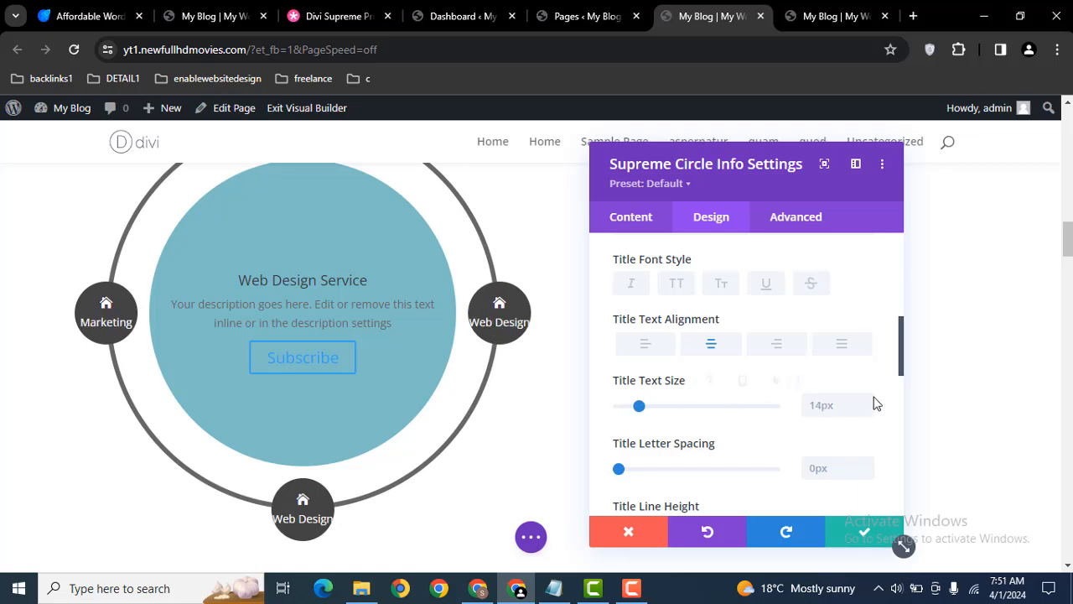
Set the circle size of the circle items to 114px.
drag(901, 371, 889, 303)
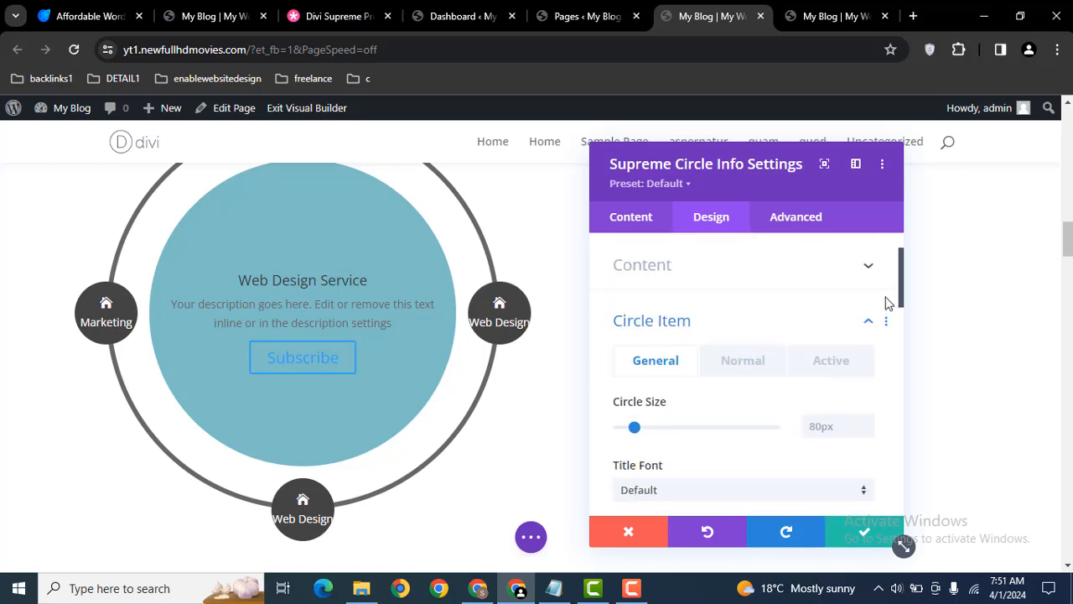
mouse_move(635, 430)
mouse_down()
mouse_move(657, 433)
mouse_move(646, 427)
mouse_up()
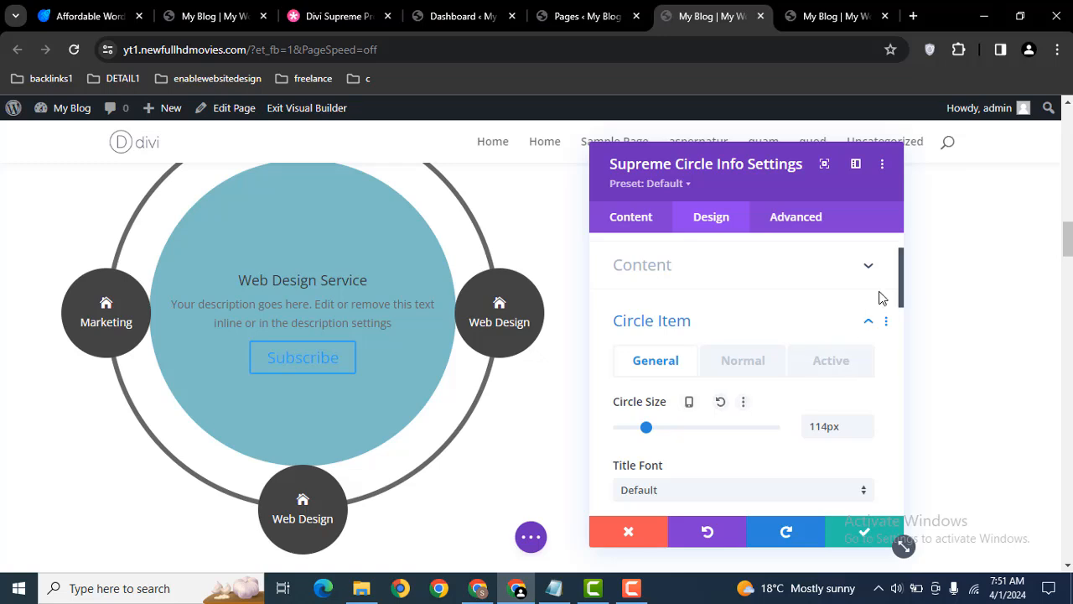
click(710, 319)
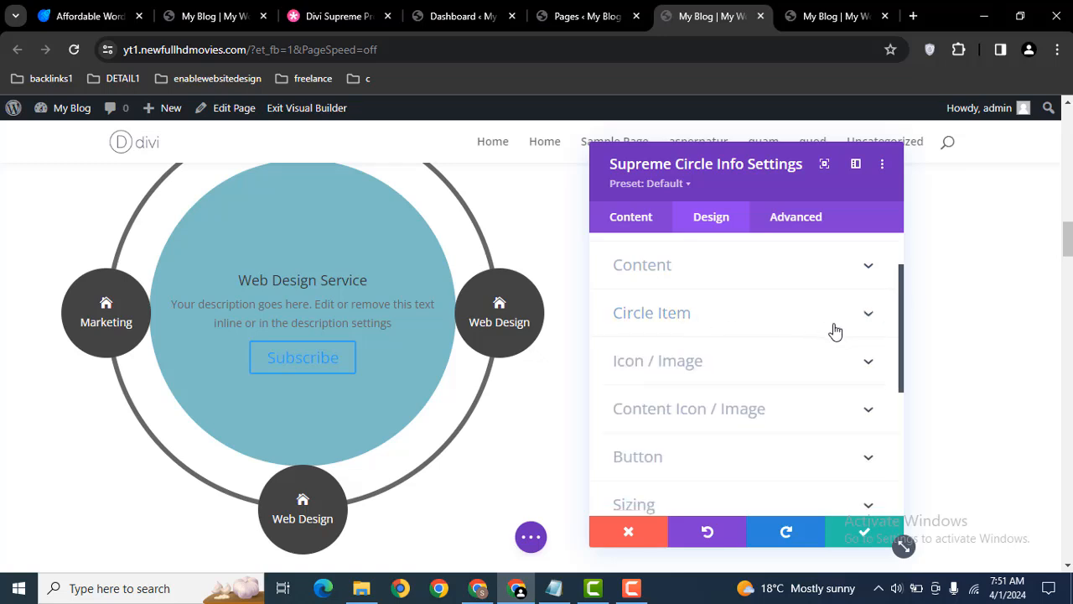
Enable custom styles for the module's button and set the button text color to red #e02b20.
drag(904, 373, 902, 436)
click(618, 319)
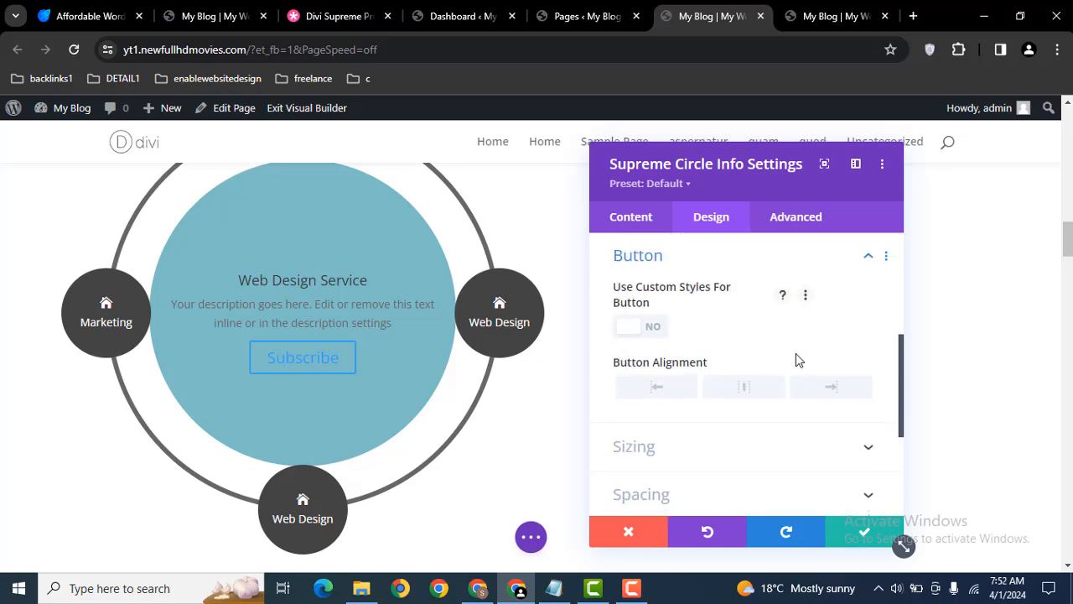
click(640, 326)
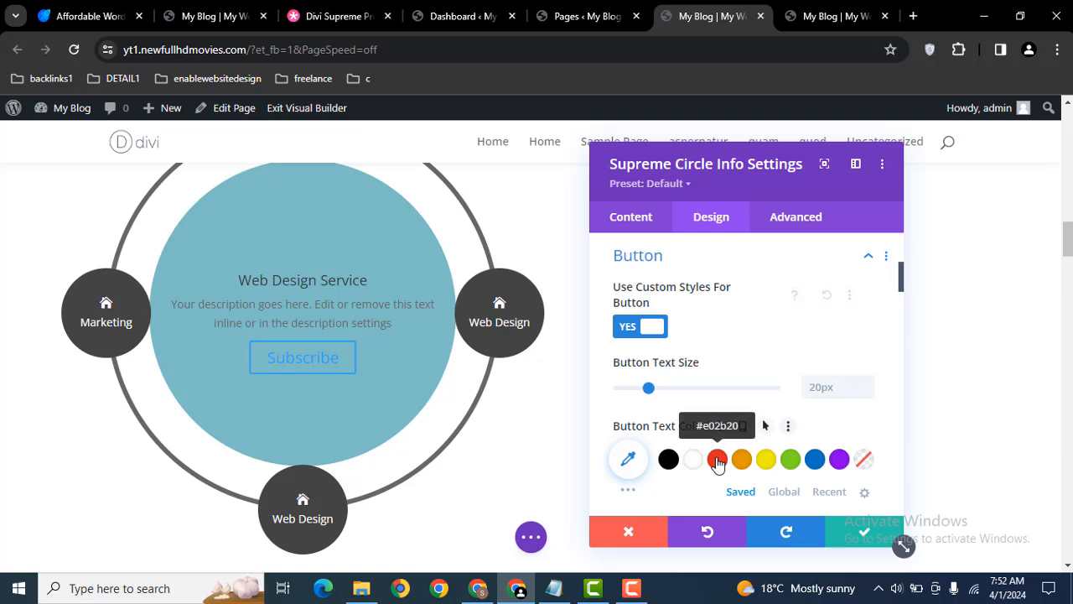
click(717, 459)
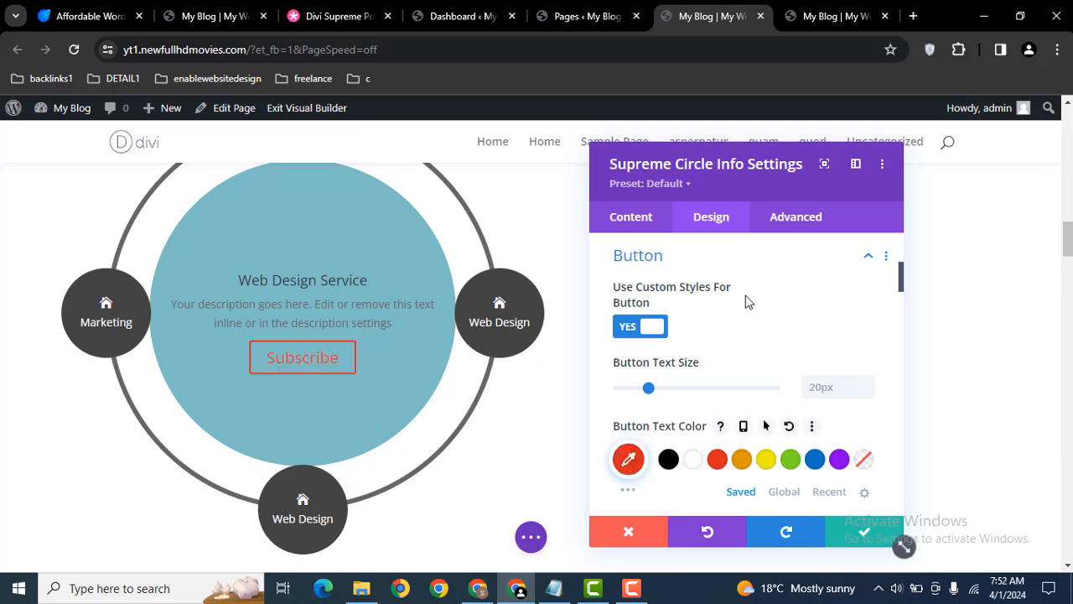
click(656, 267)
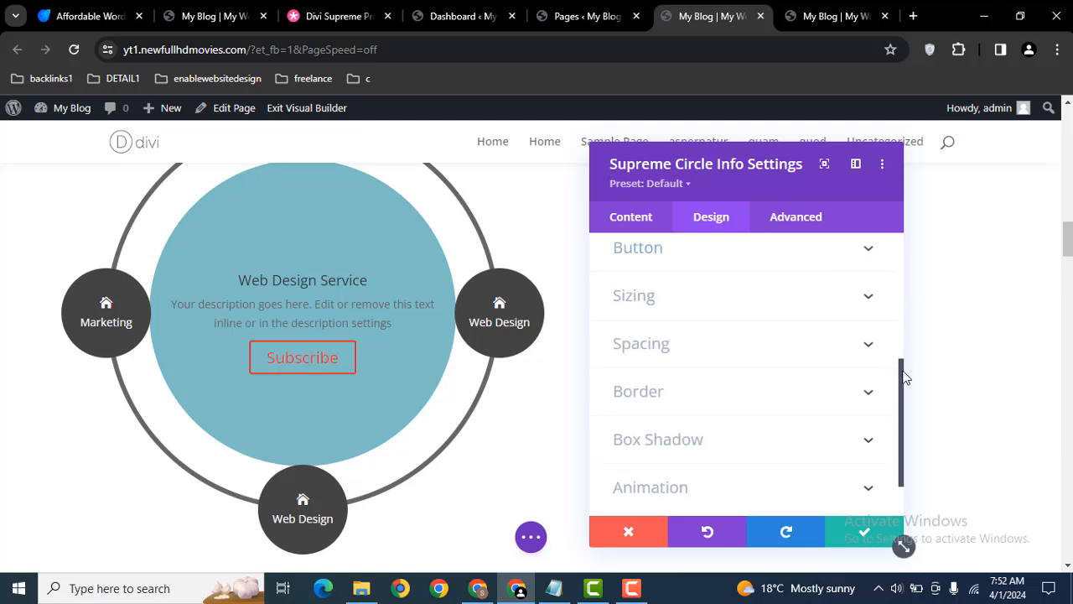
Try a grey background color on the Circle Info module and set it back to Transparent.
scroll(903, 361, up, 10)
click(643, 218)
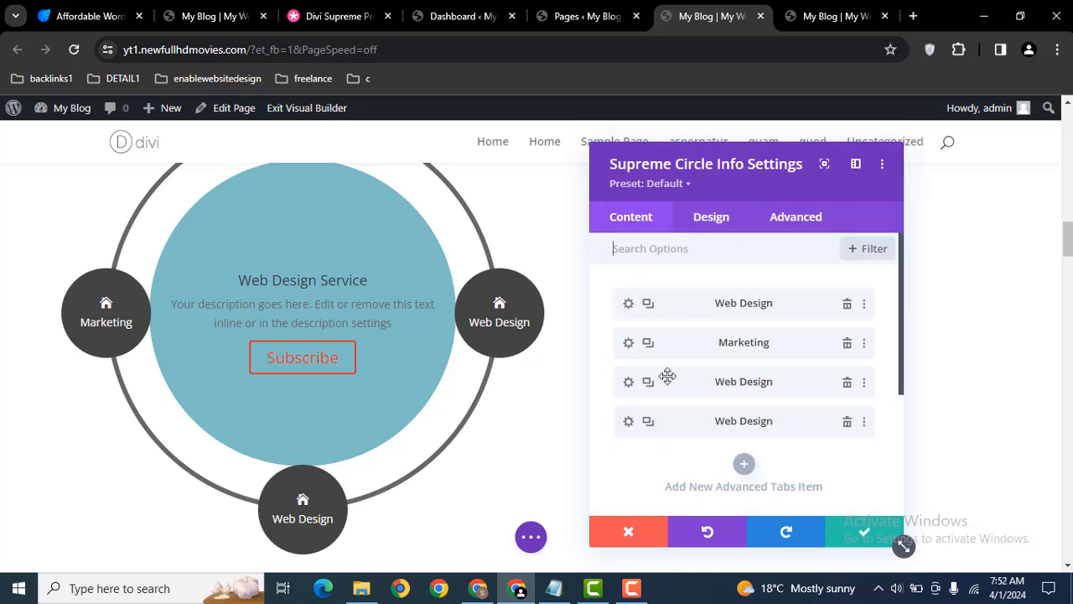
scroll(901, 407, down, 3)
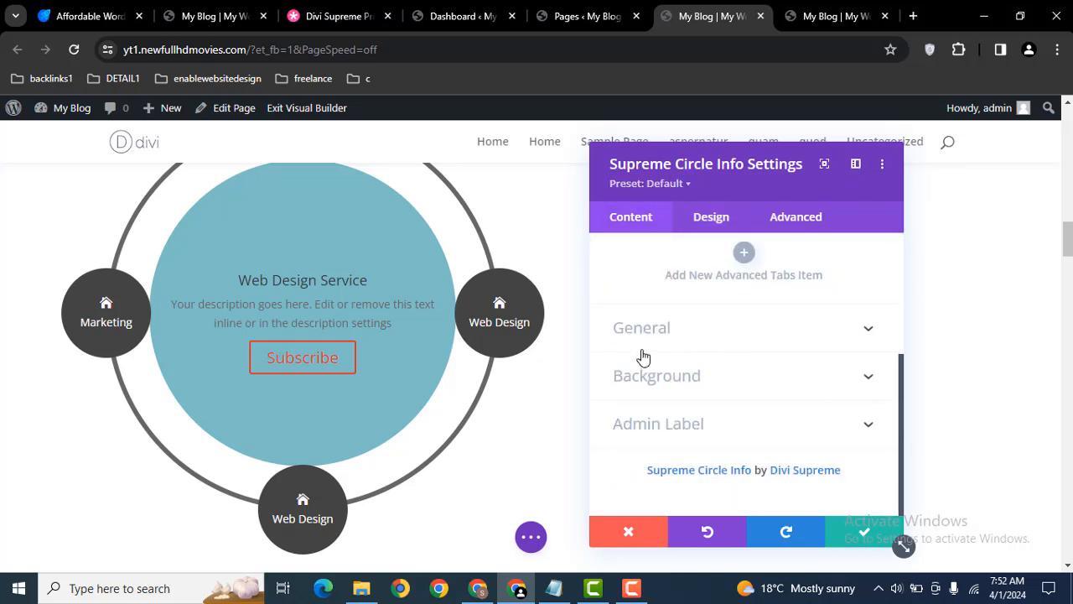
click(641, 377)
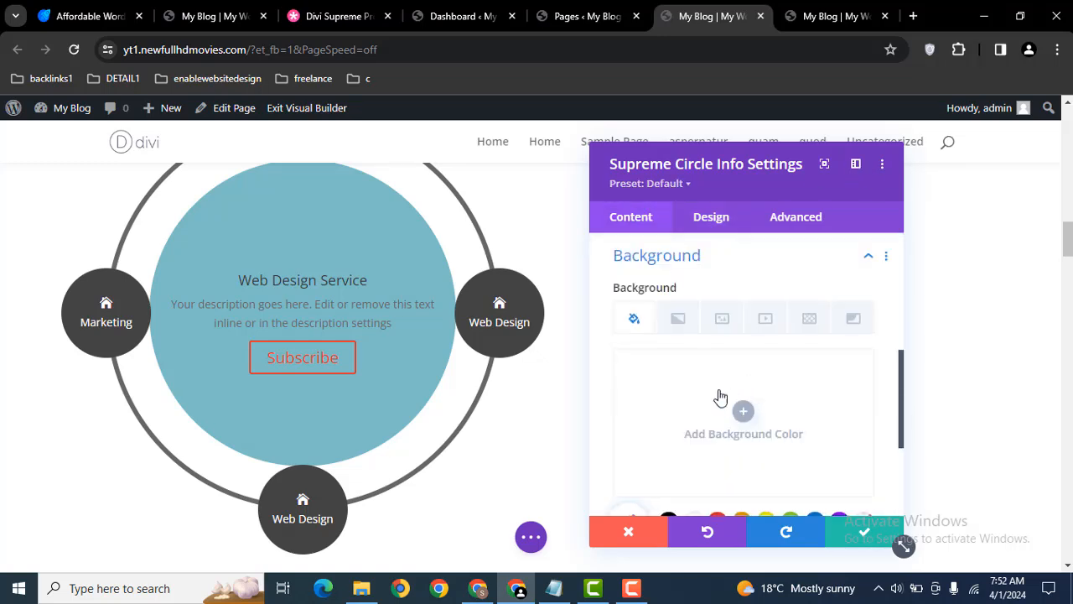
click(769, 441)
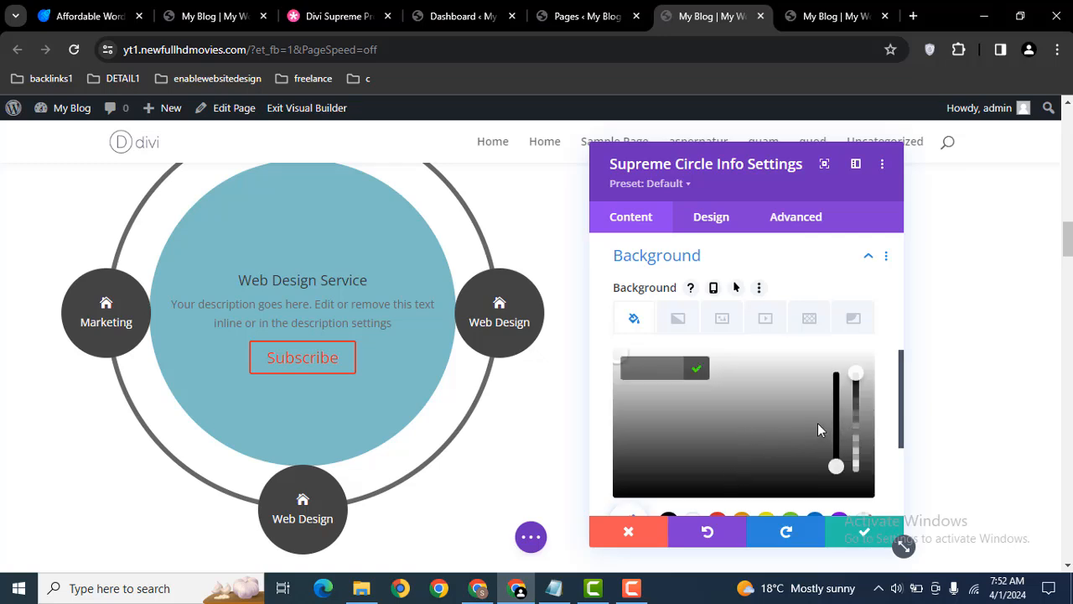
click(733, 475)
click(738, 403)
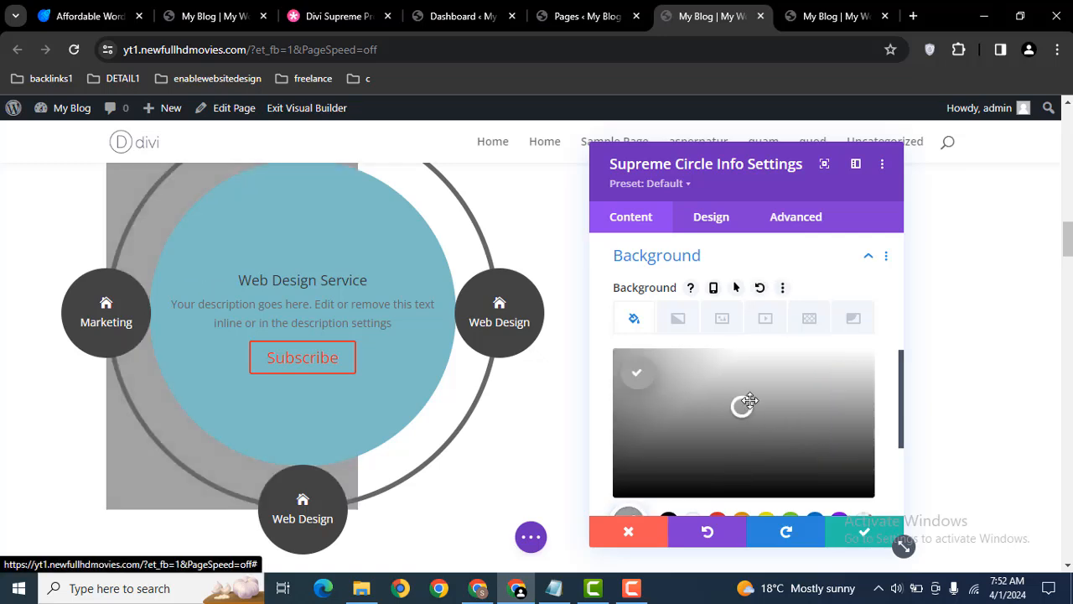
drag(905, 397, 901, 426)
click(857, 442)
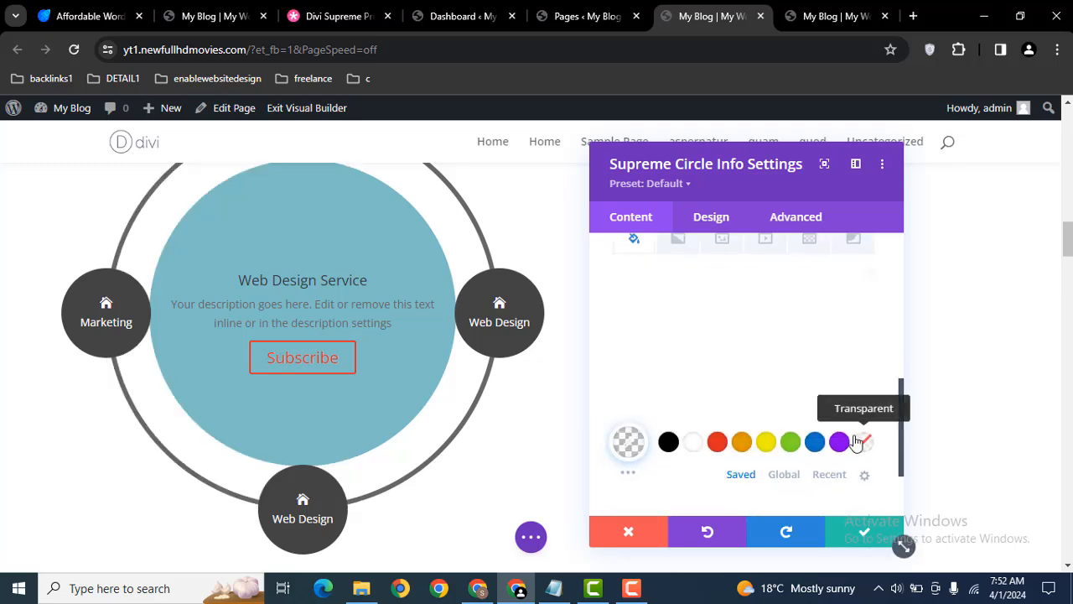
Examine the module's Circle and Content Icon / Image design options, including icon size, colors and border style.
click(711, 223)
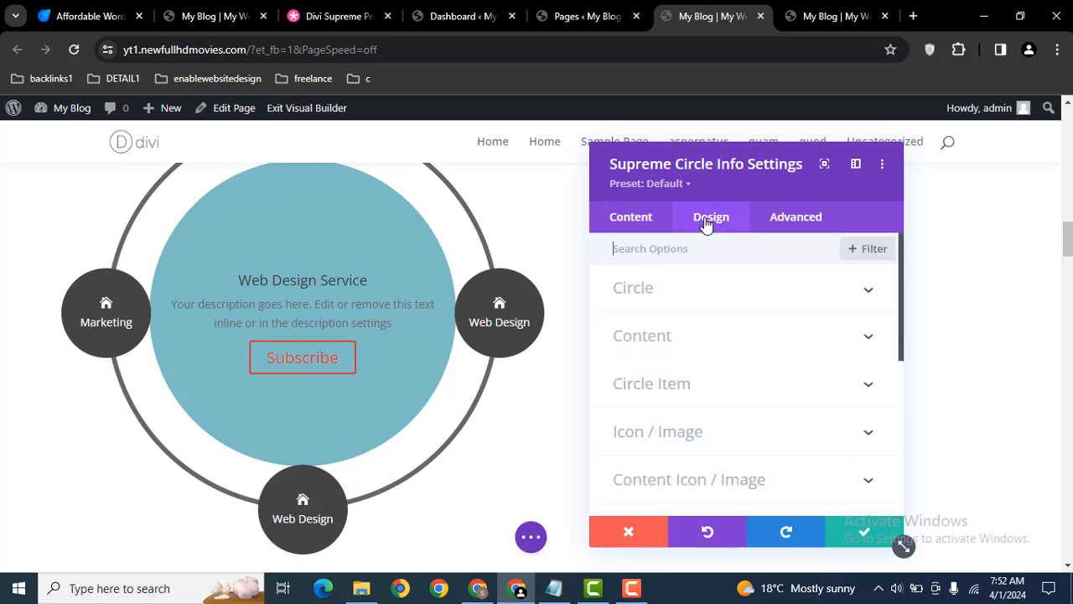
click(650, 296)
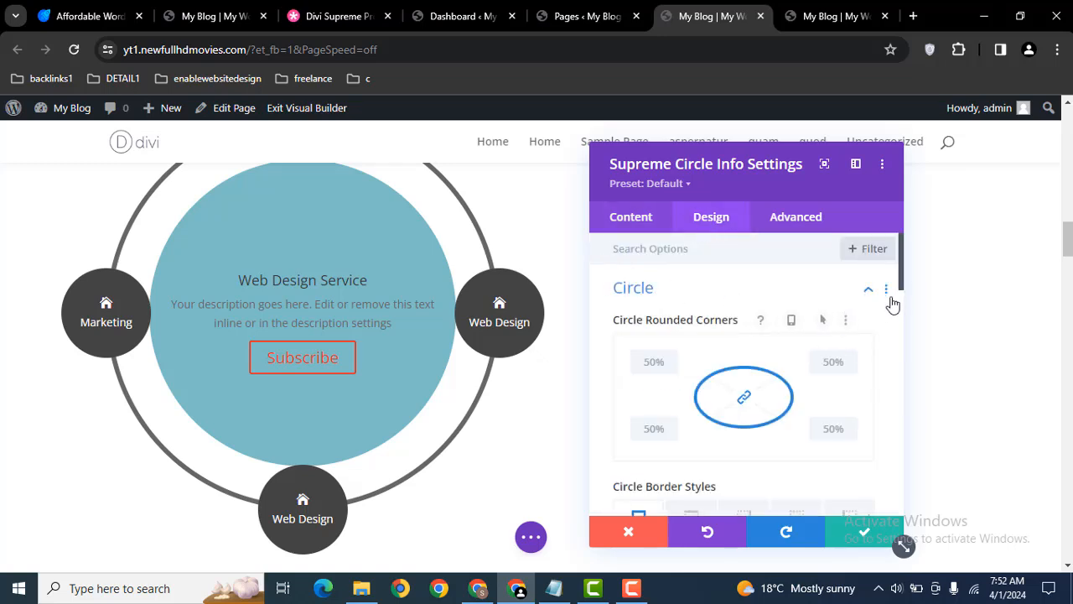
drag(900, 286, 908, 467)
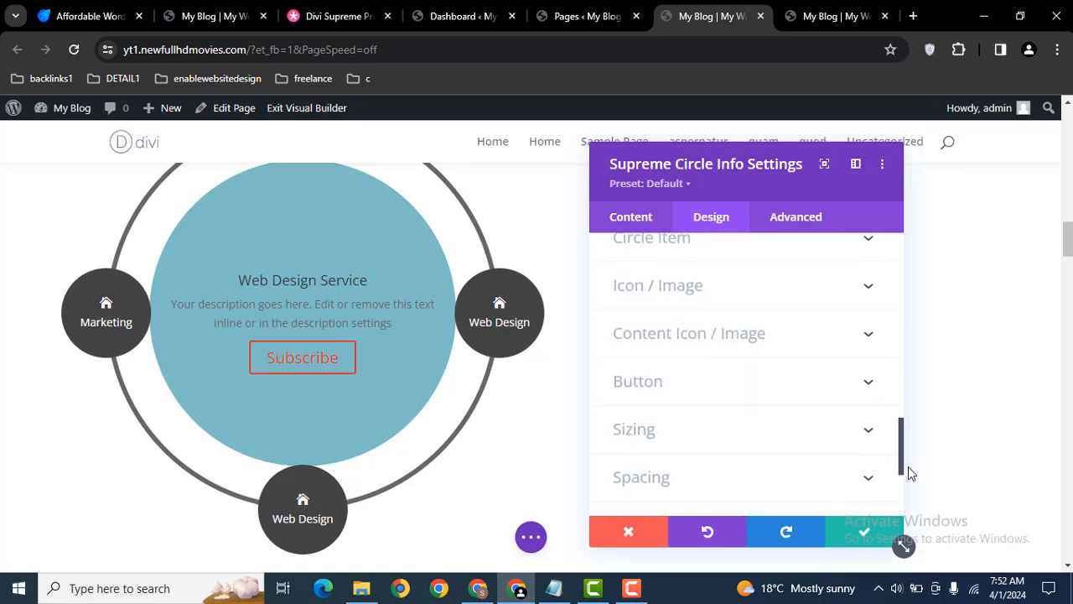
click(713, 347)
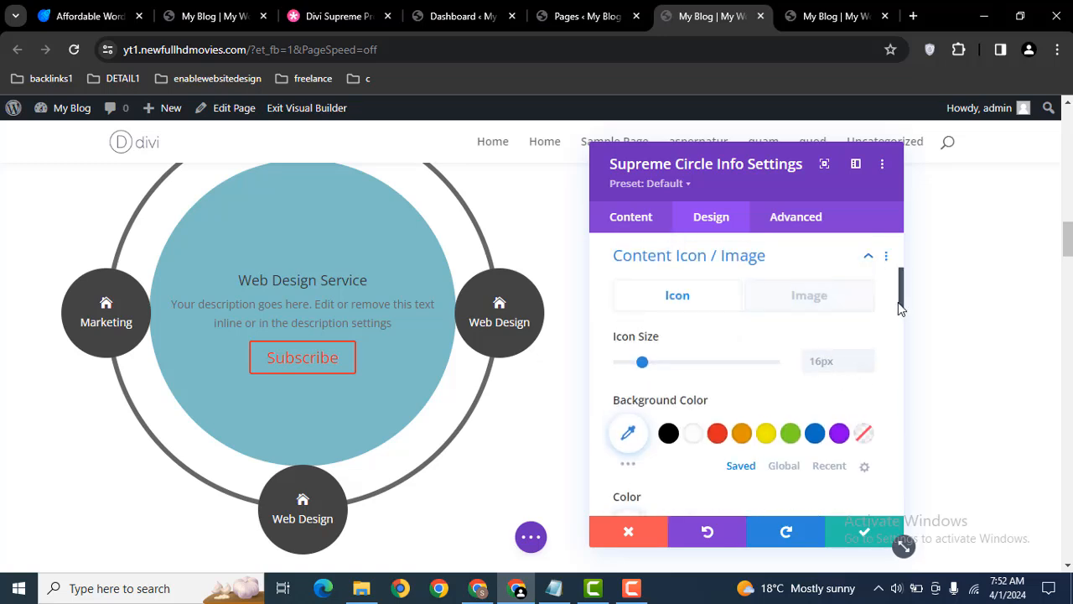
drag(903, 310, 902, 495)
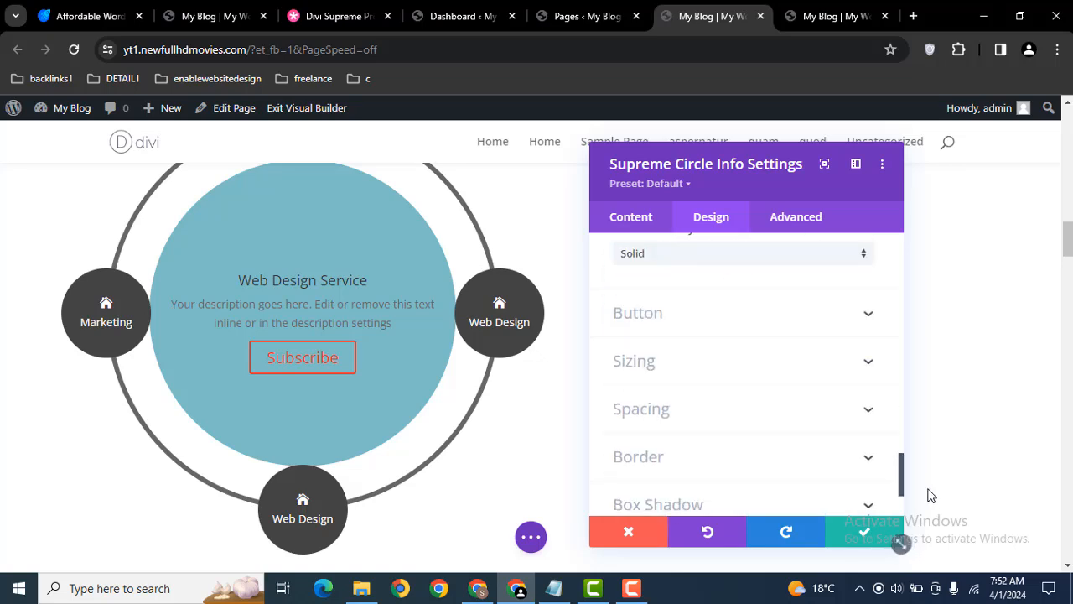
Save the Circle Info module settings and save the page.
click(870, 548)
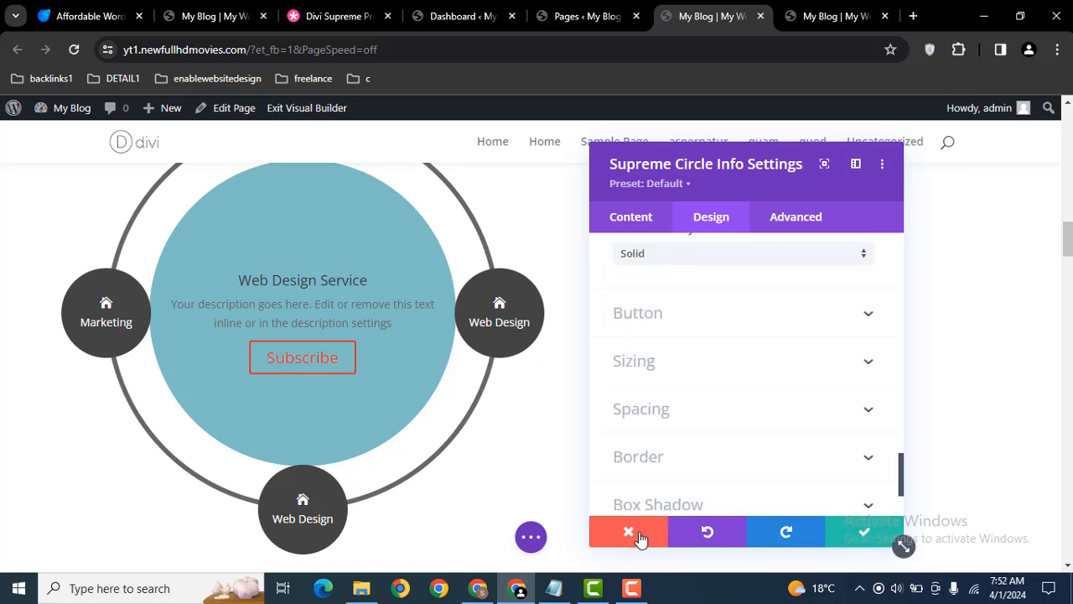
click(531, 537)
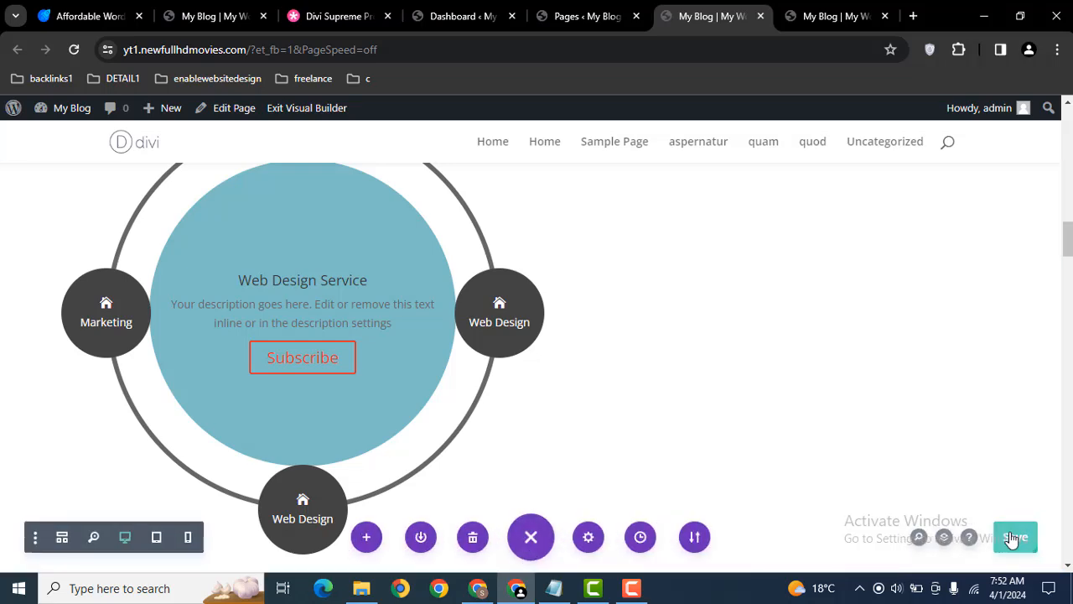